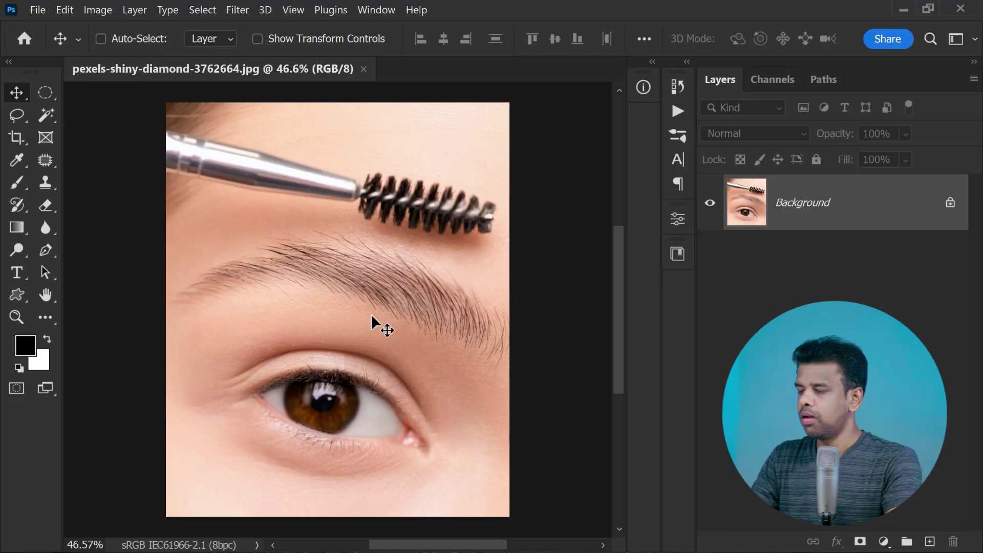
Place Pen shape anchors at the inner brow end, along the top arch, and at the tail.
scroll(370, 314, up, 2)
scroll(371, 325, up, 2)
scroll(428, 318, down, 2)
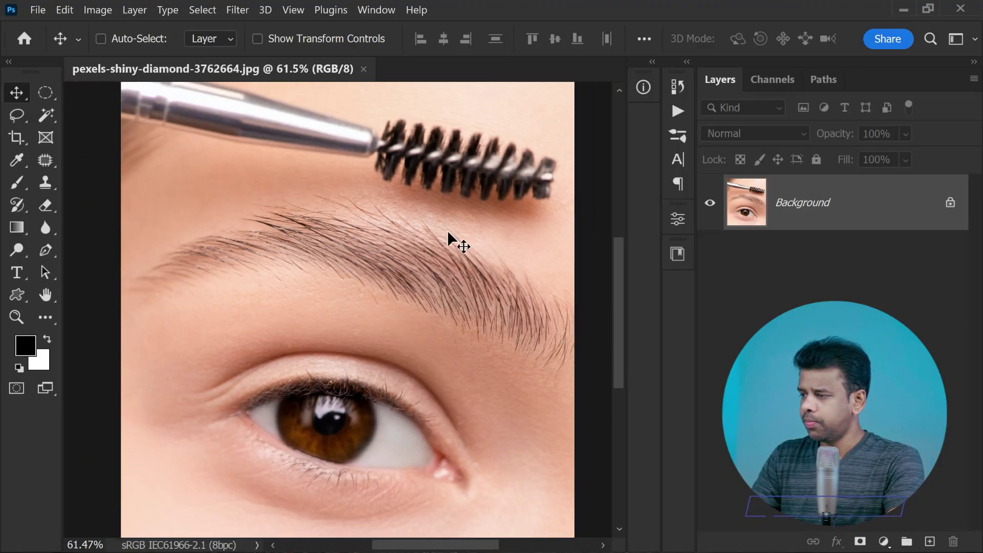
scroll(345, 251, right, 1)
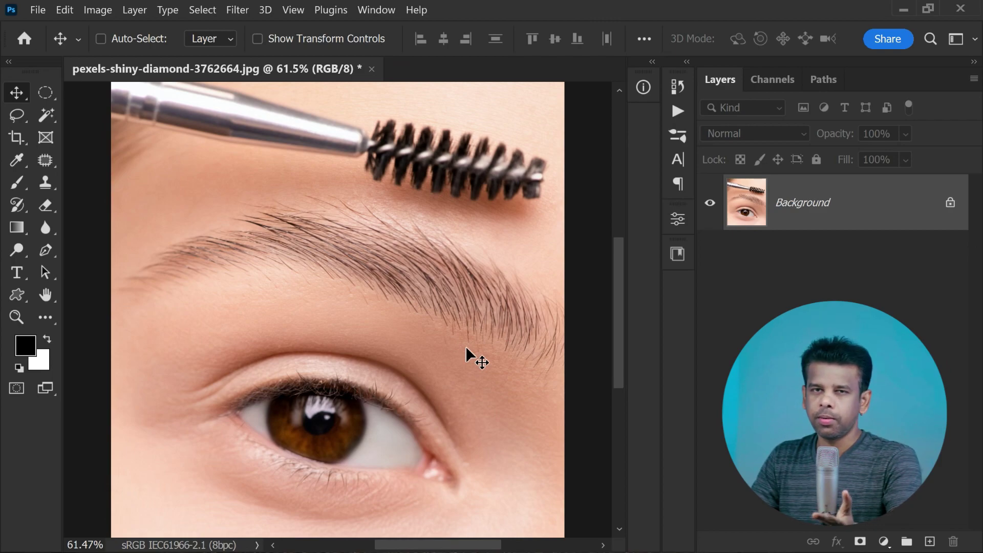
click(46, 249)
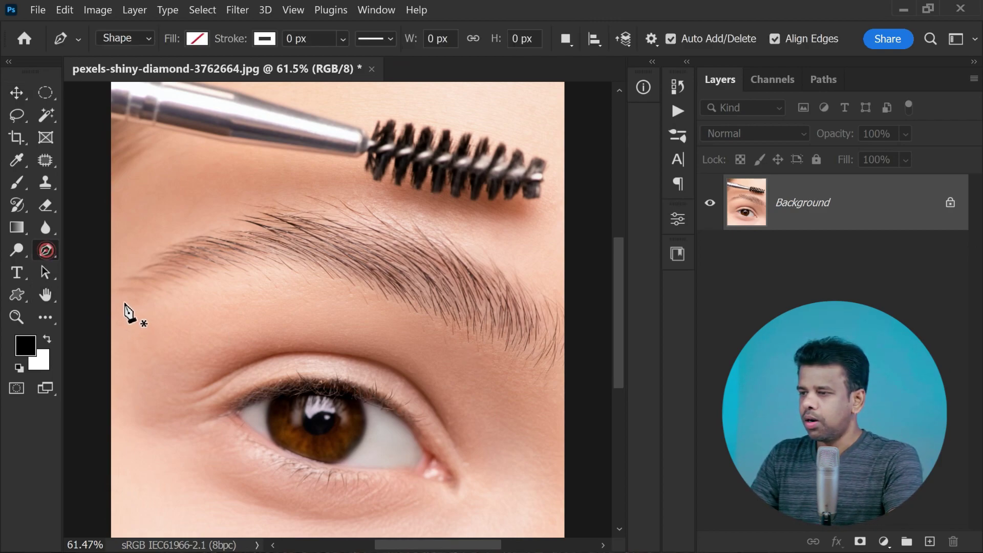
click(120, 300)
drag(268, 260, 318, 271)
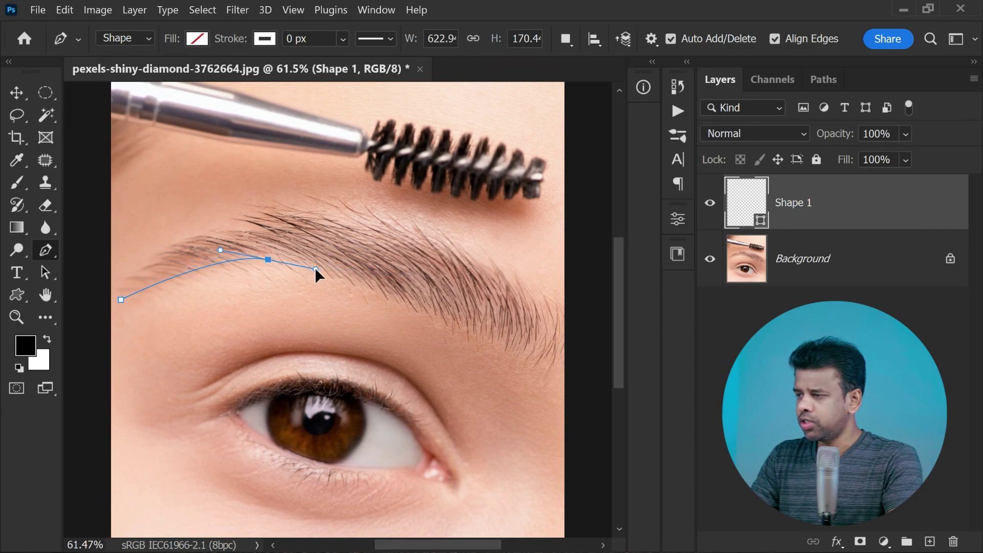
alt+click(268, 259)
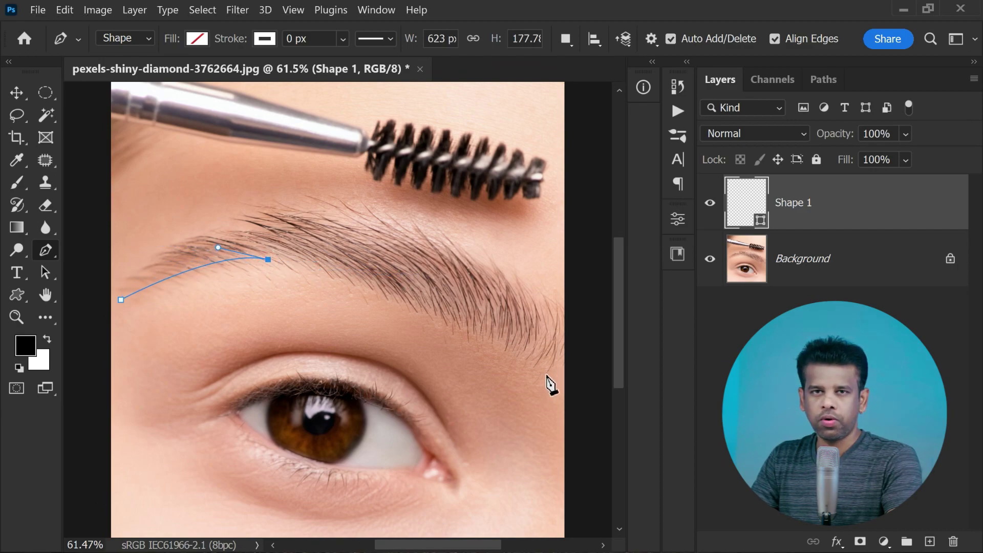
drag(545, 377, 496, 467)
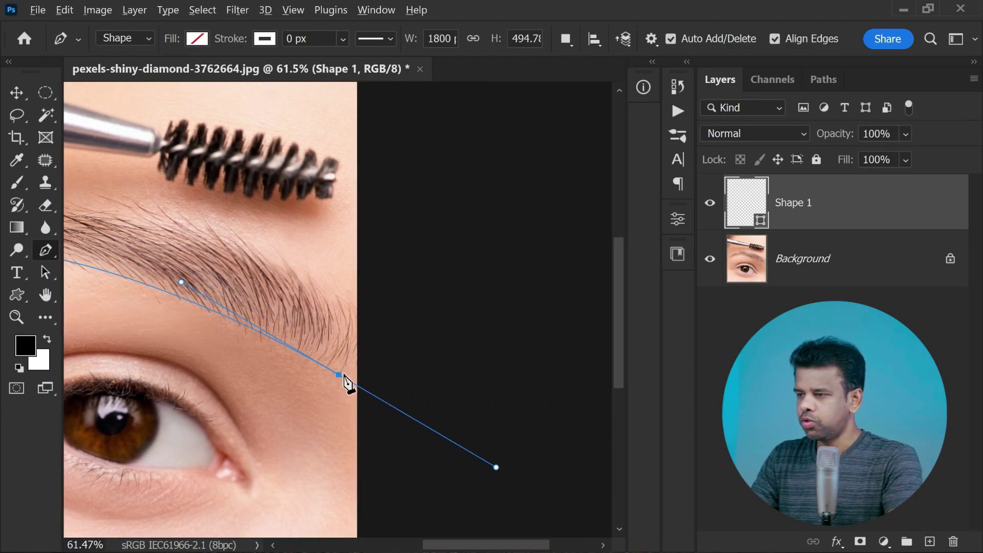
alt+click(340, 376)
Close the eyebrow outline at its start and curve its lower edge.
drag(481, 543, 434, 544)
drag(520, 292, 458, 263)
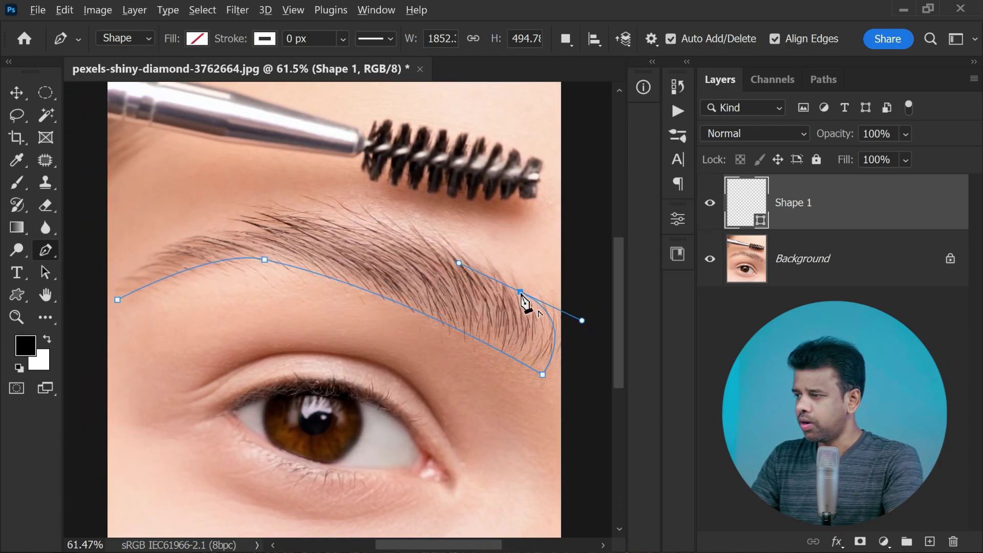
scroll(194, 281, down, 5)
drag(237, 303, 173, 391)
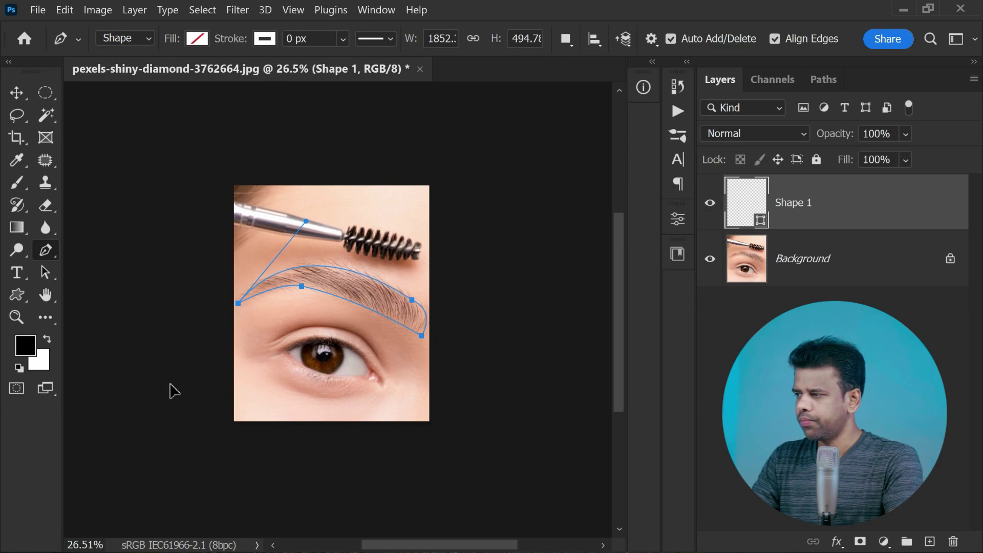
scroll(307, 297, up, 4)
drag(297, 275, 395, 278)
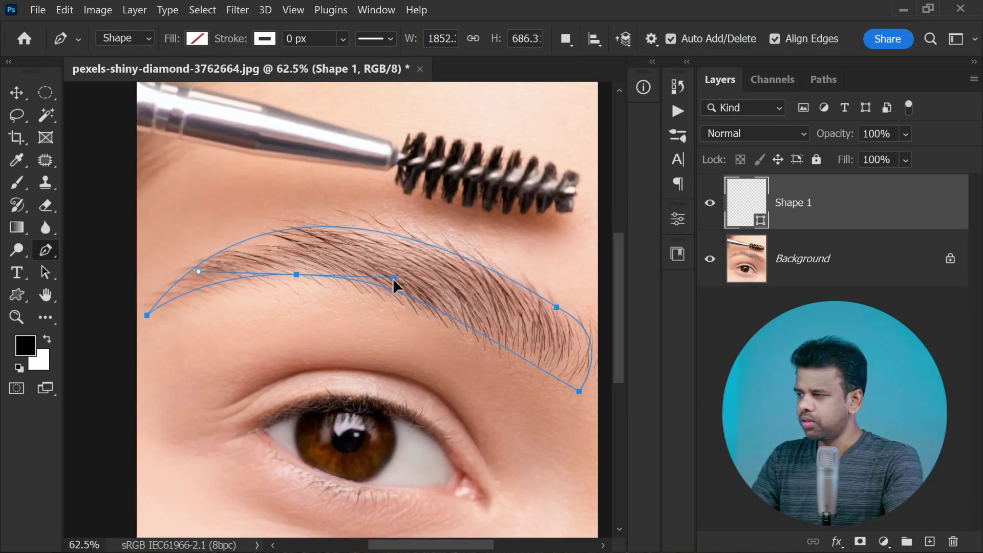
right_click(460, 274)
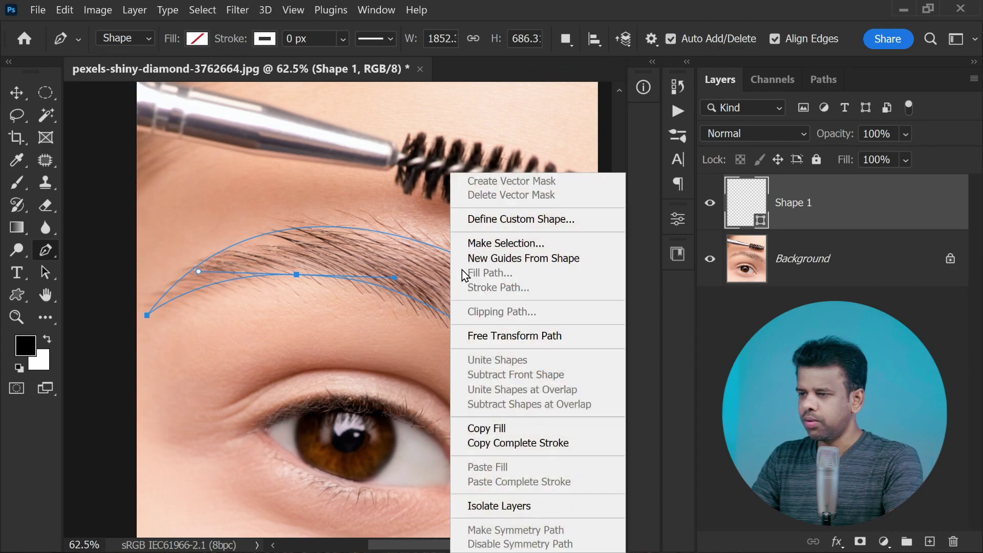
Convert the eyebrow path into a selection with Make Selection.
click(503, 245)
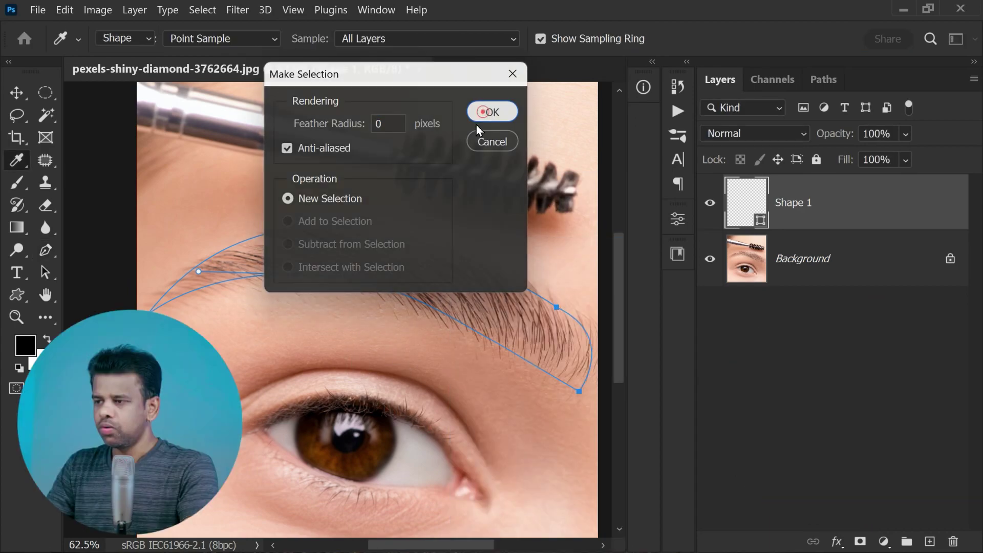
click(483, 112)
scroll(237, 257, down, 2)
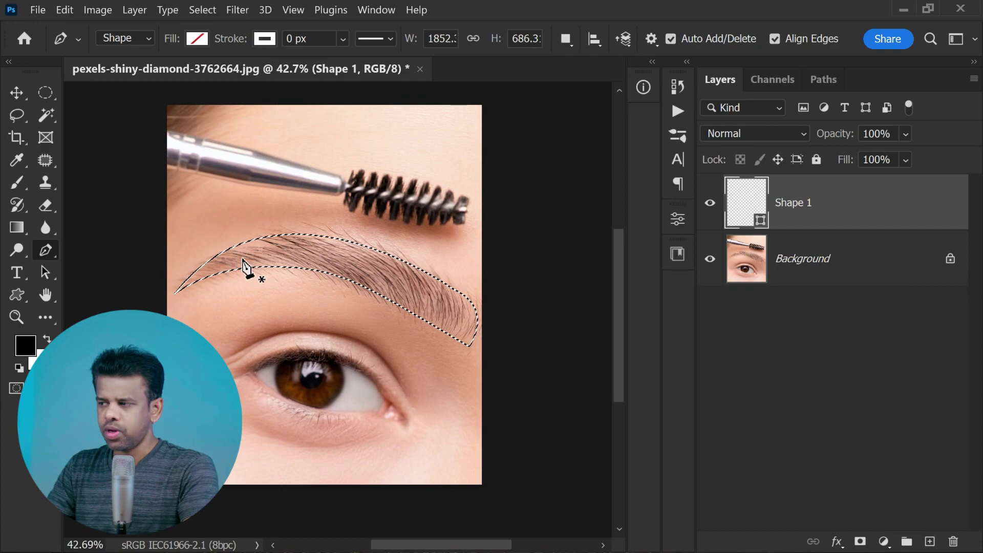
scroll(244, 262, down, 1)
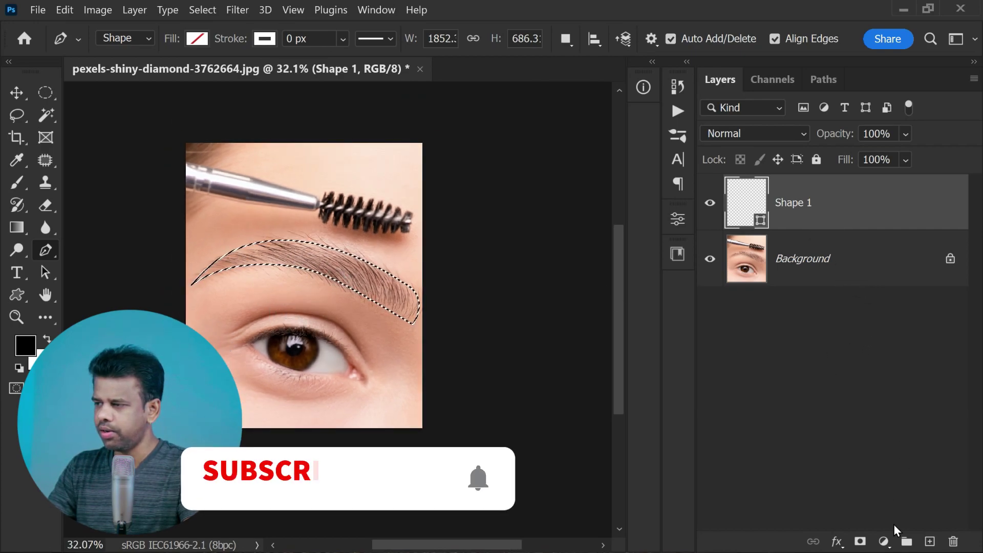
Add a Hue/Saturation adjustment layer masked to the brow and delete the Shape 1 layer.
click(883, 541)
click(895, 382)
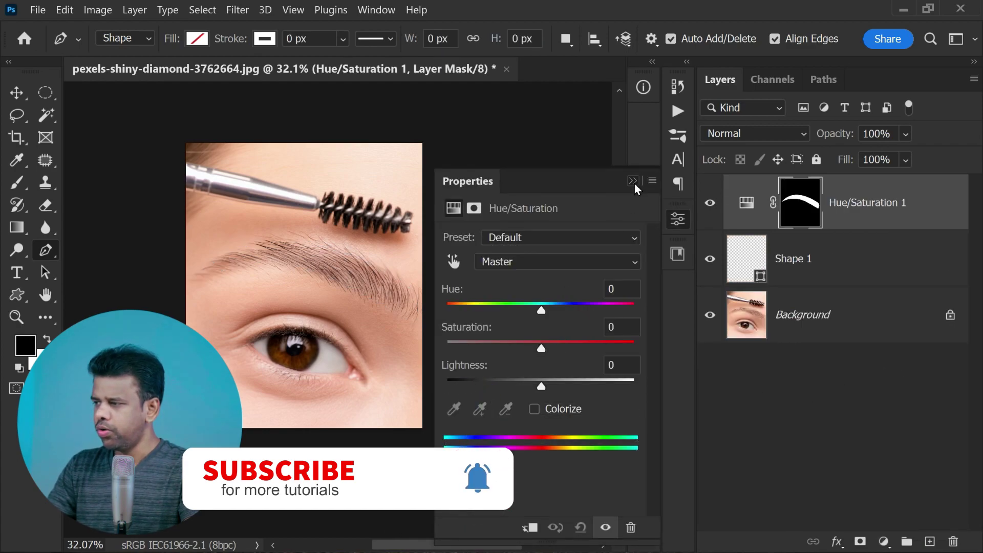
click(632, 181)
click(839, 263)
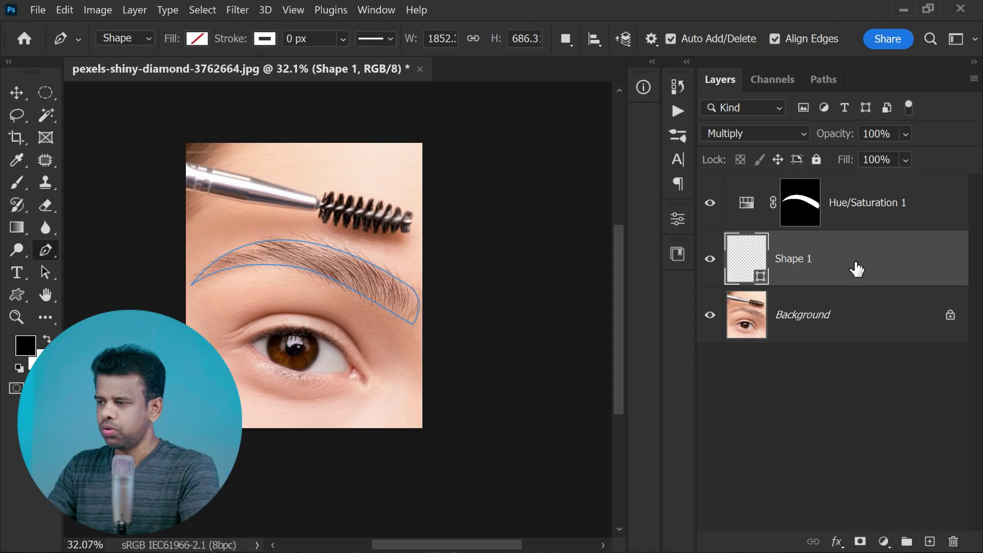
drag(856, 268, 953, 541)
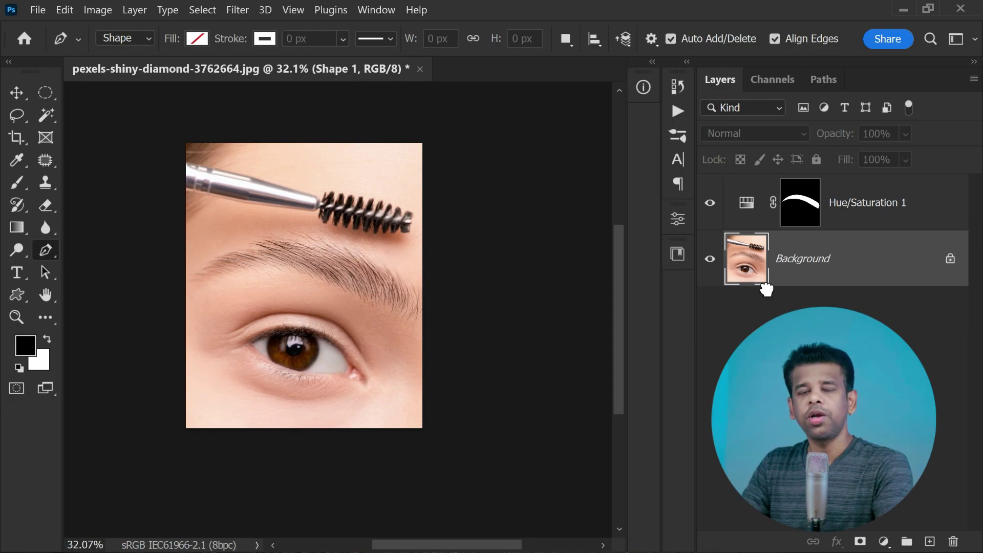
Change the Hue/Saturation 1 layer's blend mode to Multiply to darken the brow.
click(752, 202)
click(753, 133)
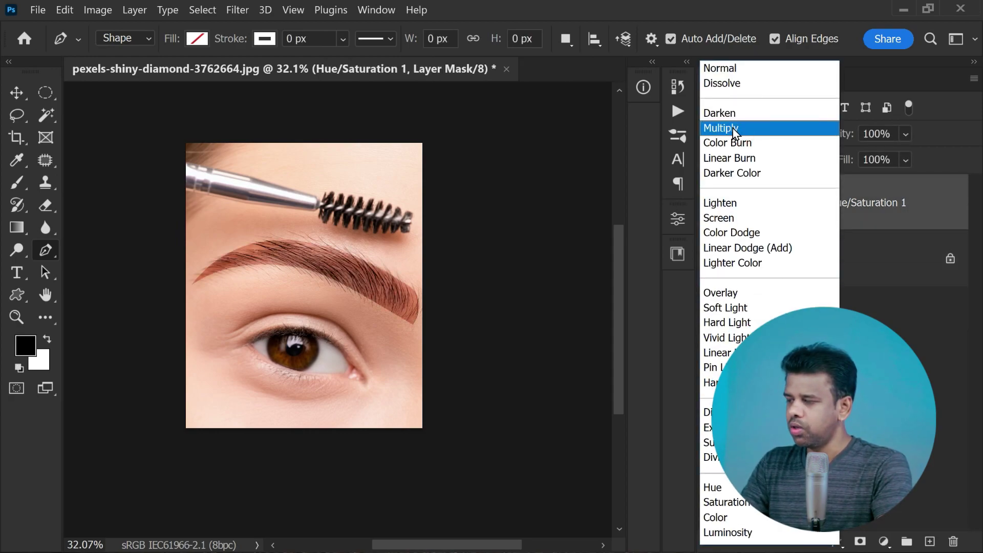
click(732, 128)
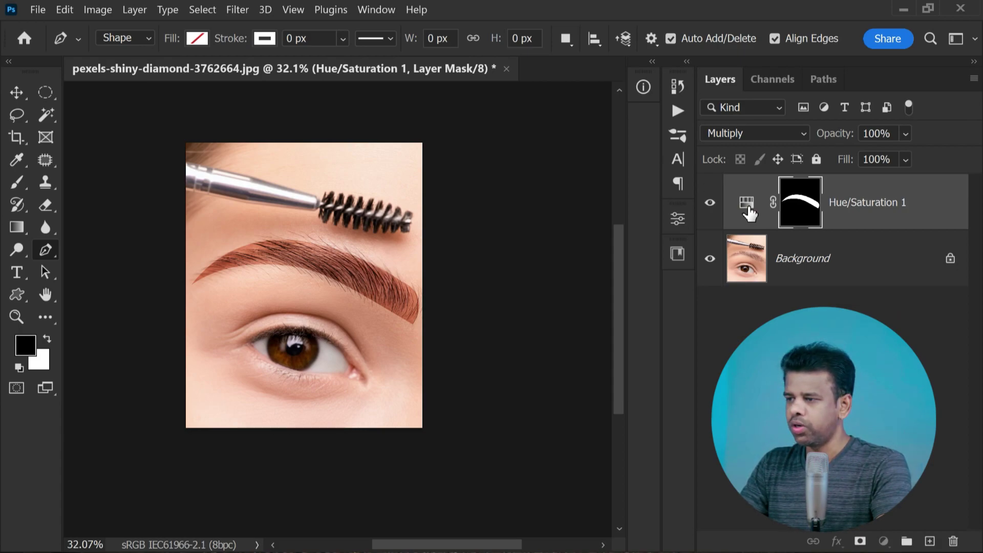
Lower Hue/Saturation 1 Saturation to -50 so the brow turns natural brown.
double_click(747, 205)
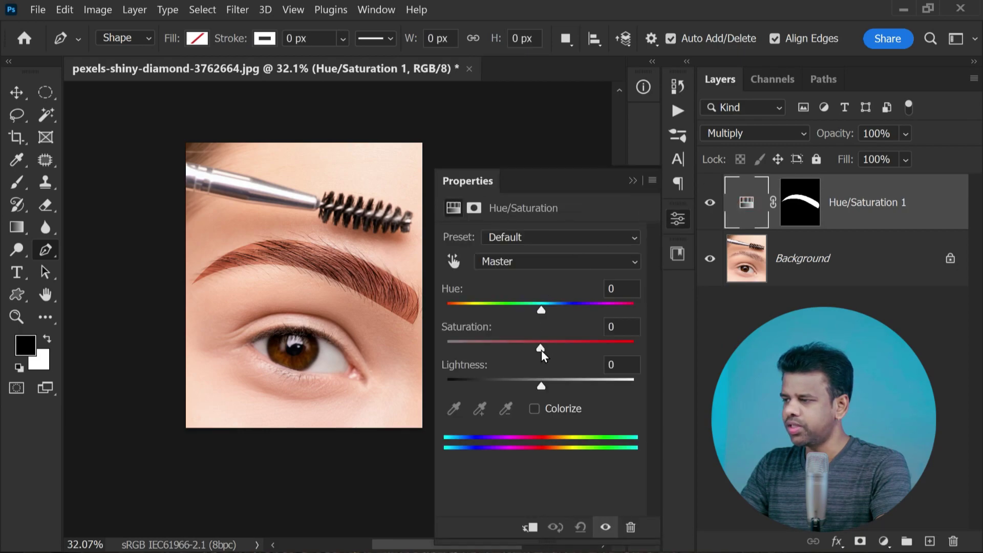
drag(541, 351, 494, 352)
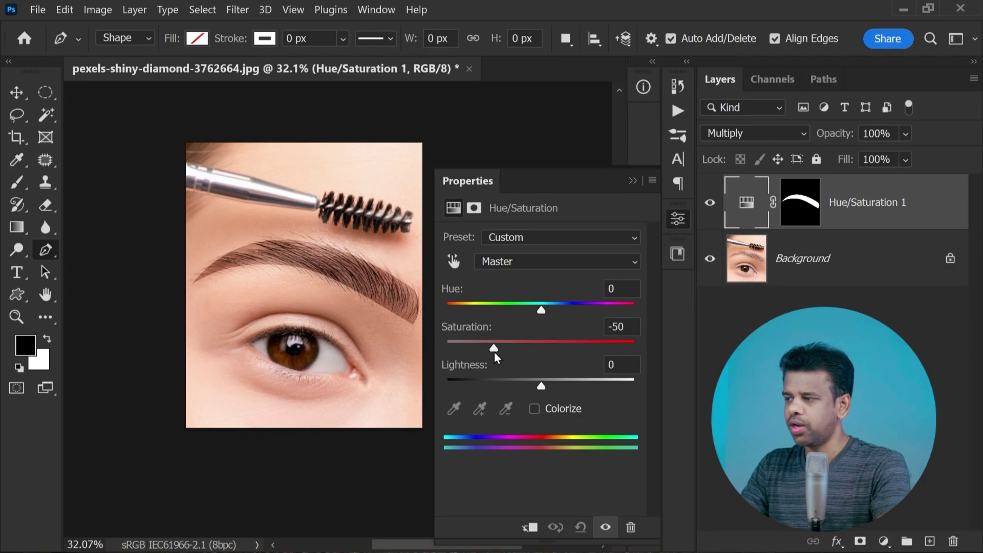
click(633, 181)
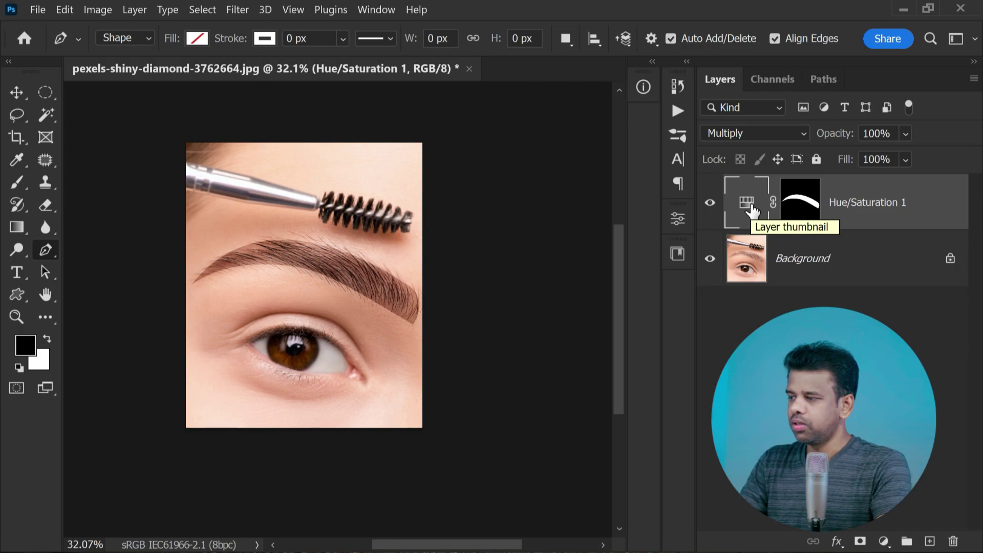
Give the Hue/Saturation 1 eyebrow mask a 7.0 px feather.
scroll(233, 286, up, 3)
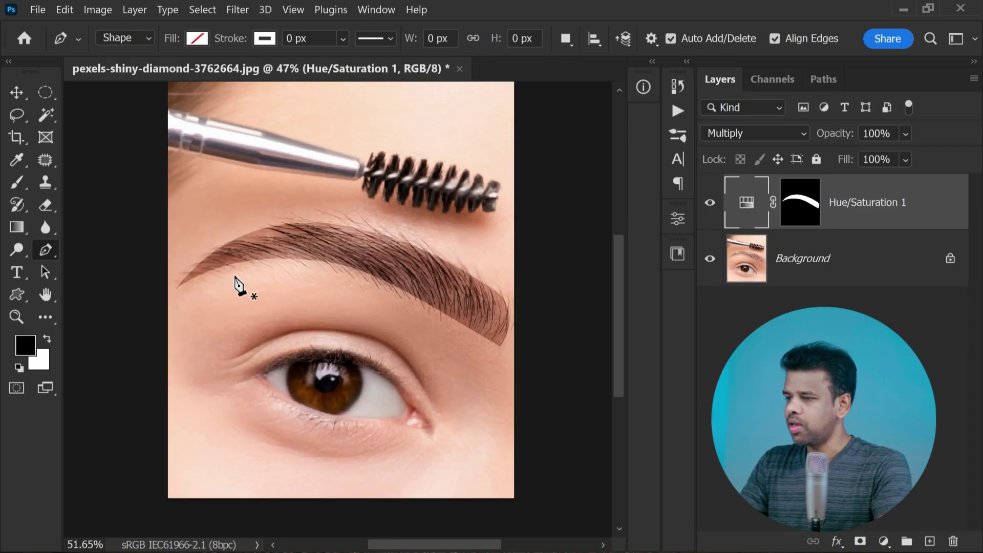
double_click(755, 204)
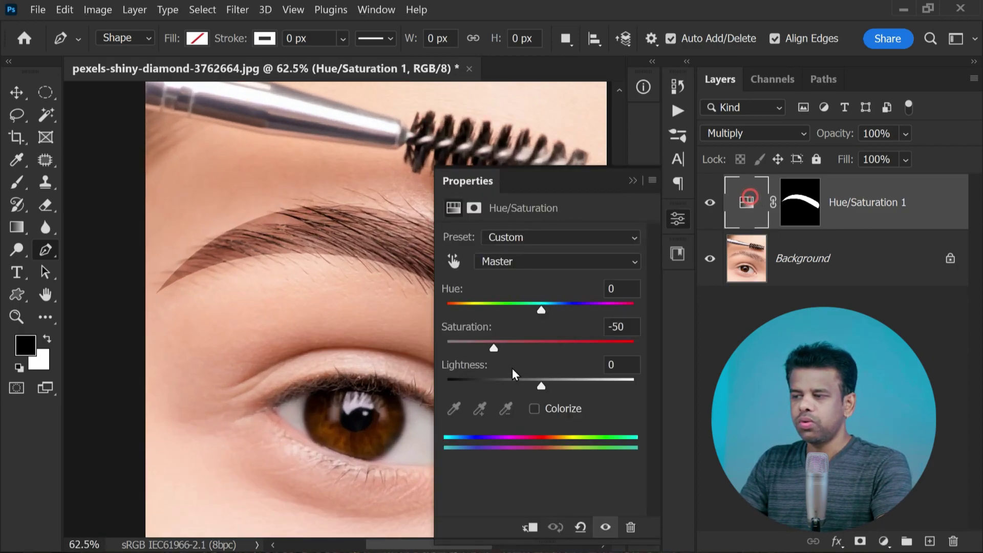
click(635, 182)
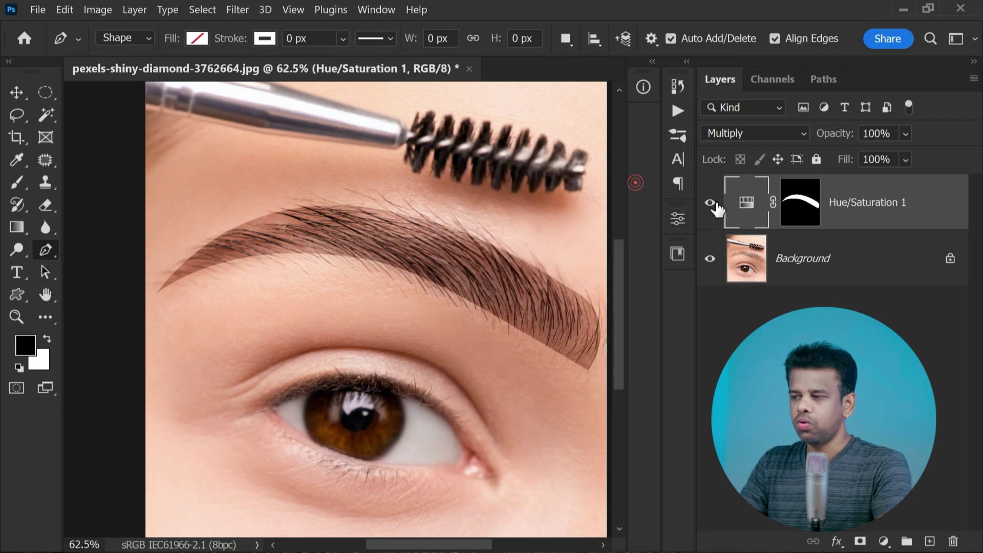
double_click(813, 214)
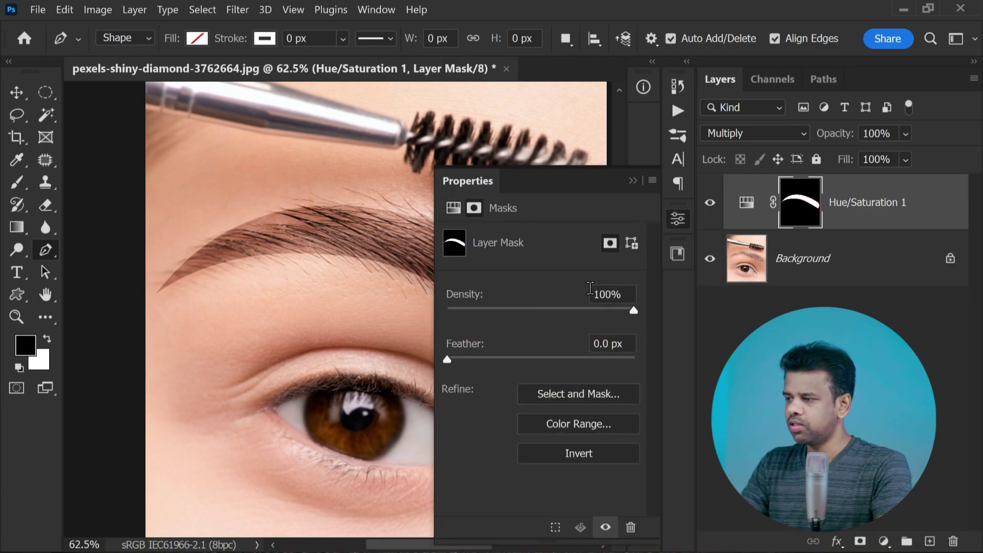
drag(471, 360, 510, 364)
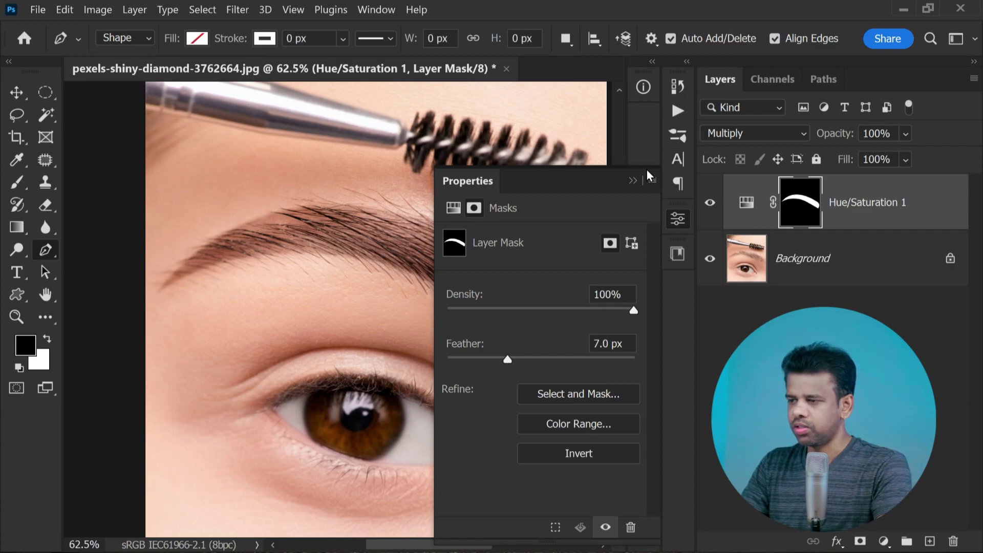
click(634, 179)
scroll(398, 292, down, 4)
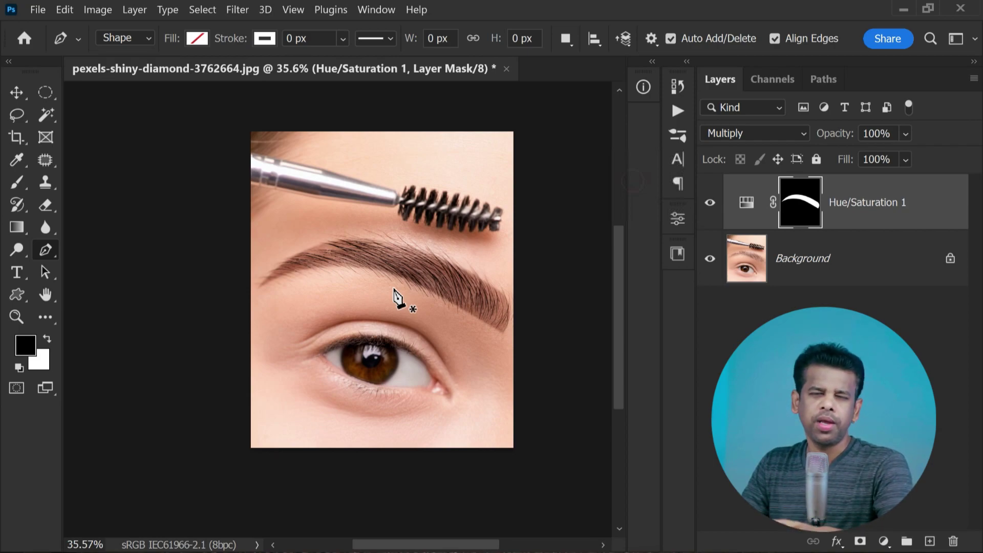
Switch to the Move tool and zoom in close on the eyebrow hairs.
scroll(428, 318, down, 2)
scroll(459, 330, up, 3)
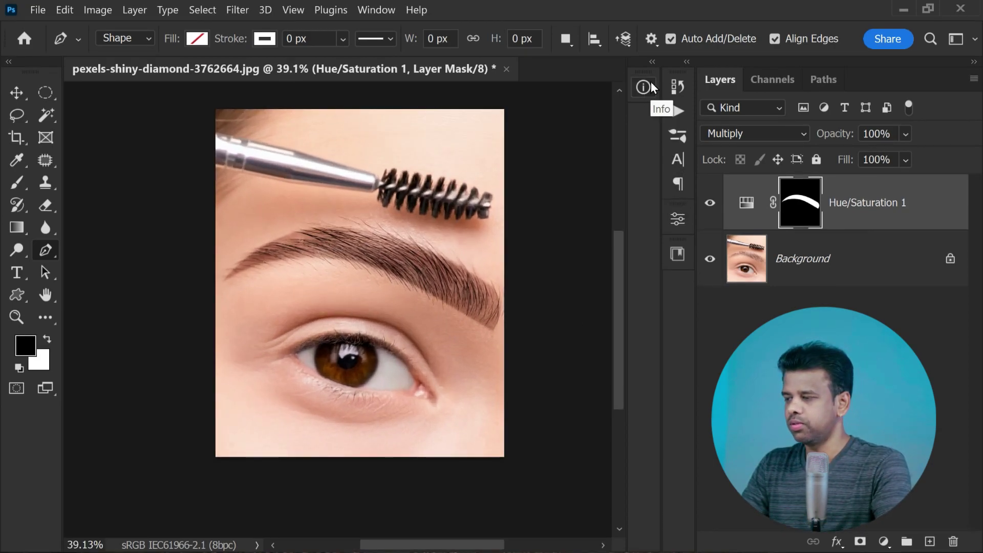
scroll(469, 210, up, 2)
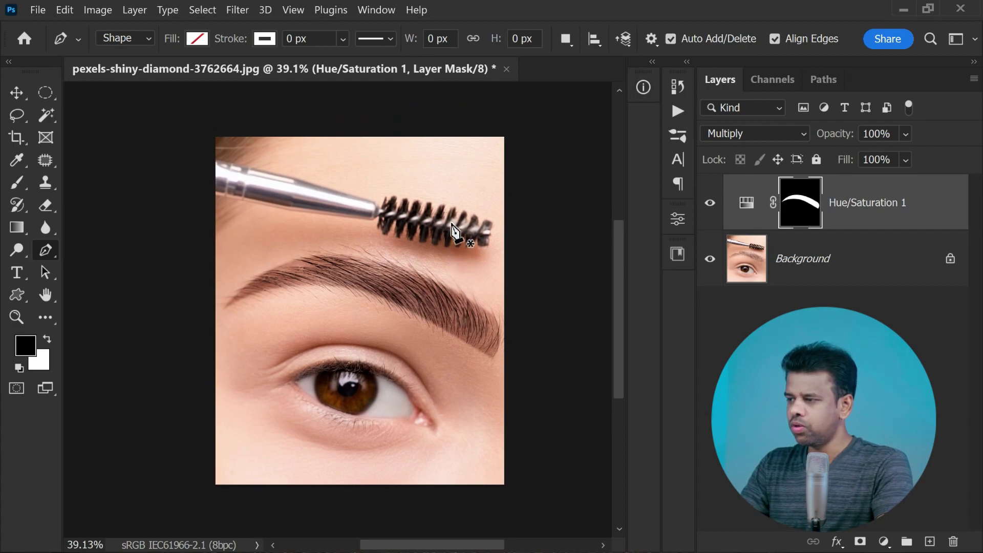
scroll(414, 307, up, 1)
scroll(417, 307, down, 2)
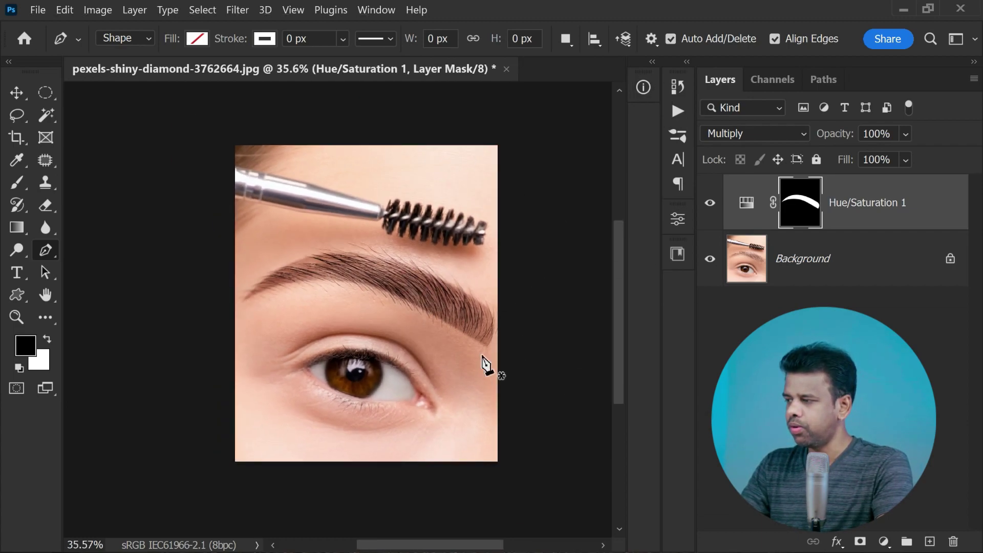
click(21, 94)
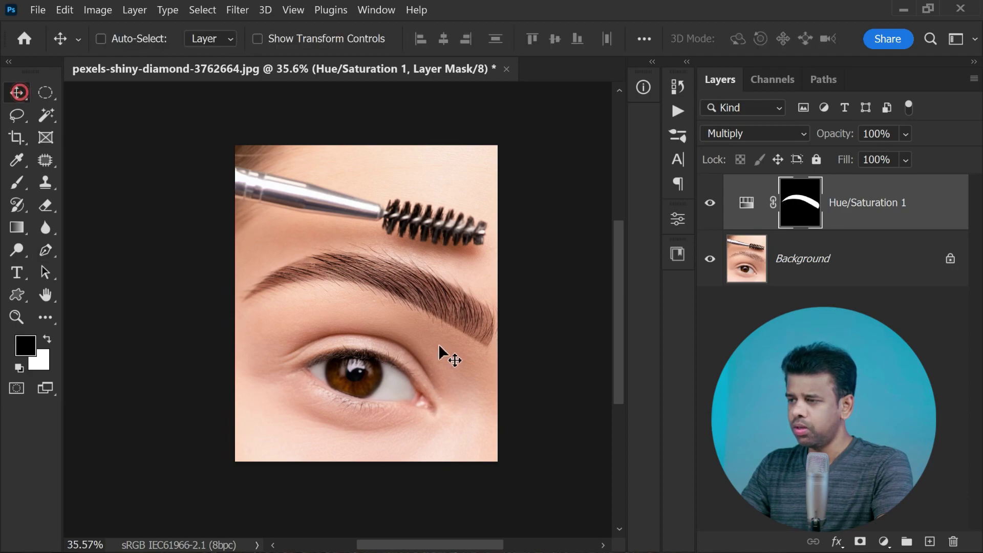
scroll(474, 391, up, 1)
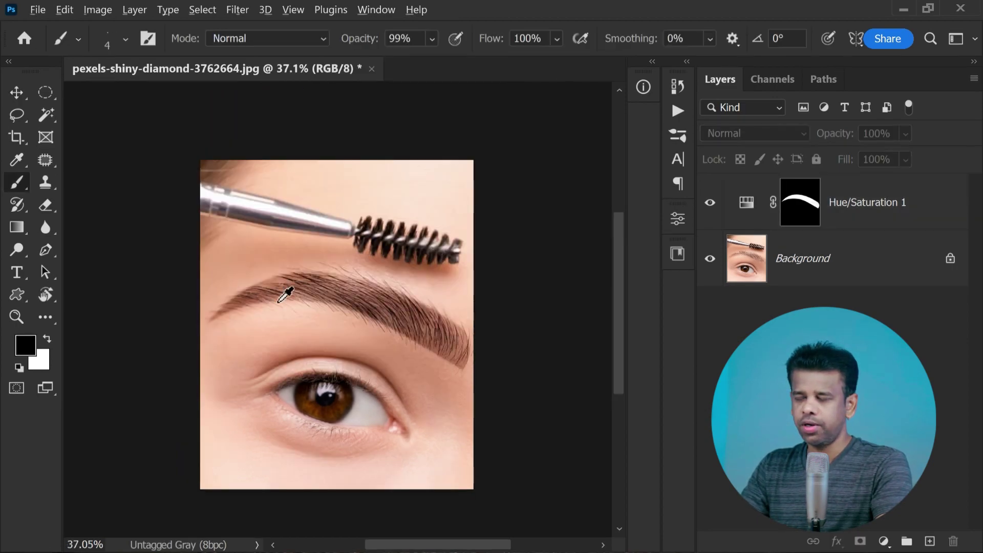
scroll(285, 285, up, 4)
Turn off Hue/Saturation 1 visibility and zoom in to inspect the original brow hairs.
click(711, 203)
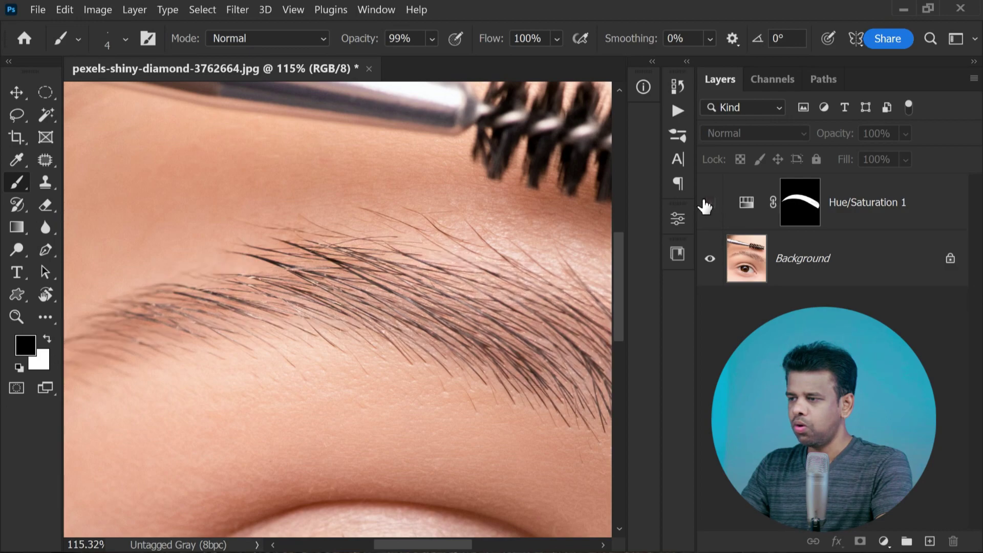
scroll(256, 297, down, 2)
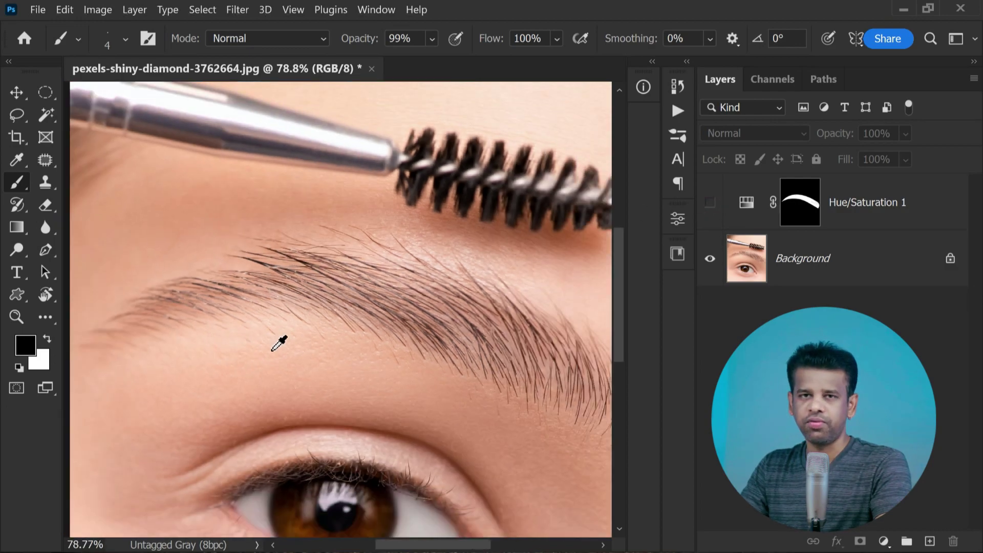
scroll(284, 338, up, 4)
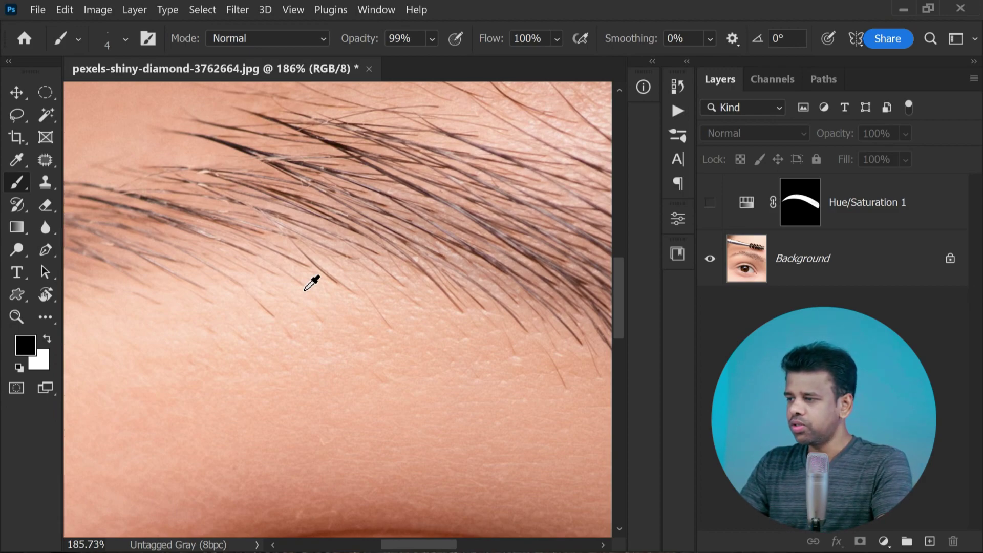
scroll(311, 283, up, 3)
scroll(315, 285, down, 4)
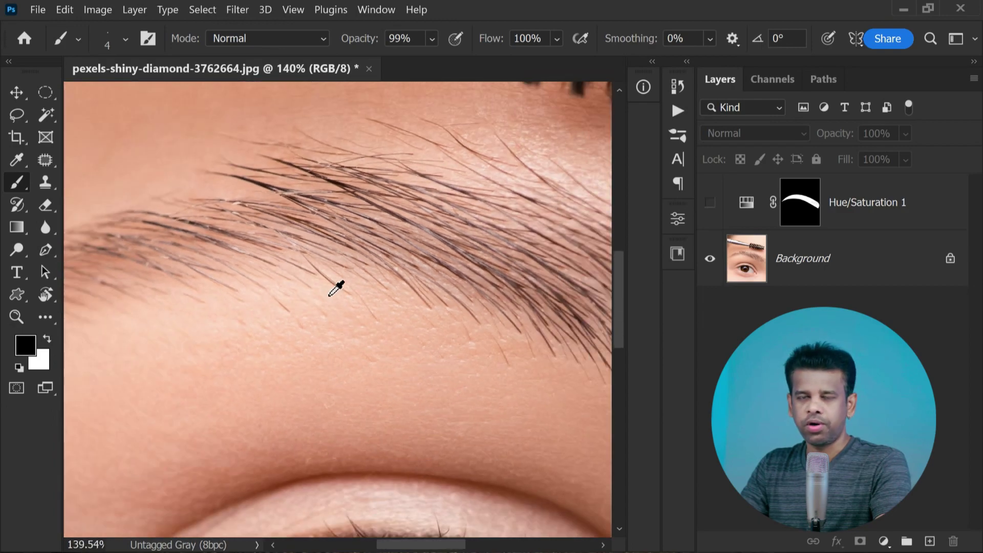
scroll(338, 281, up, 3)
scroll(307, 307, down, 1)
Lasso a single stray hair below the eyebrow, with the Background layer targeted.
scroll(284, 326, up, 1)
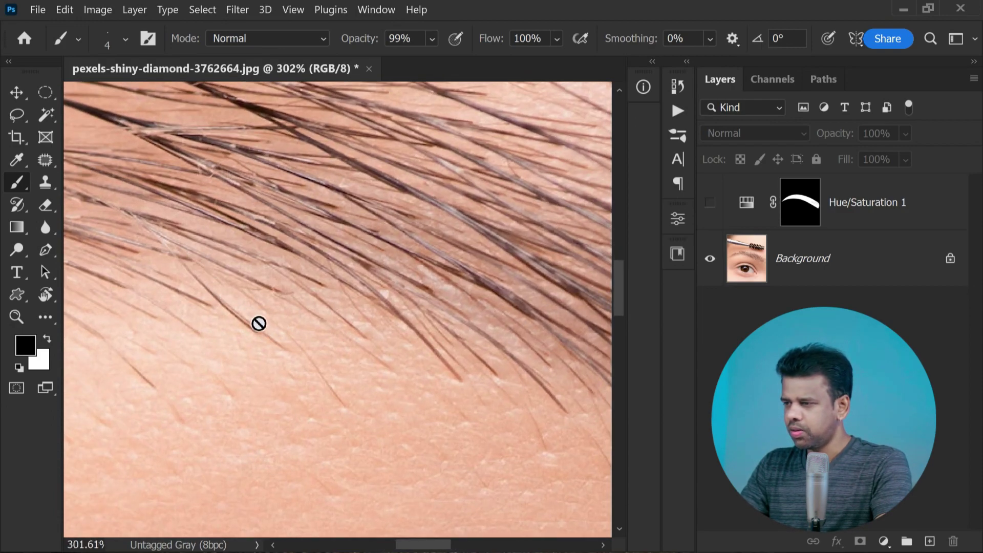
scroll(287, 312, down, 3)
scroll(302, 292, up, 3)
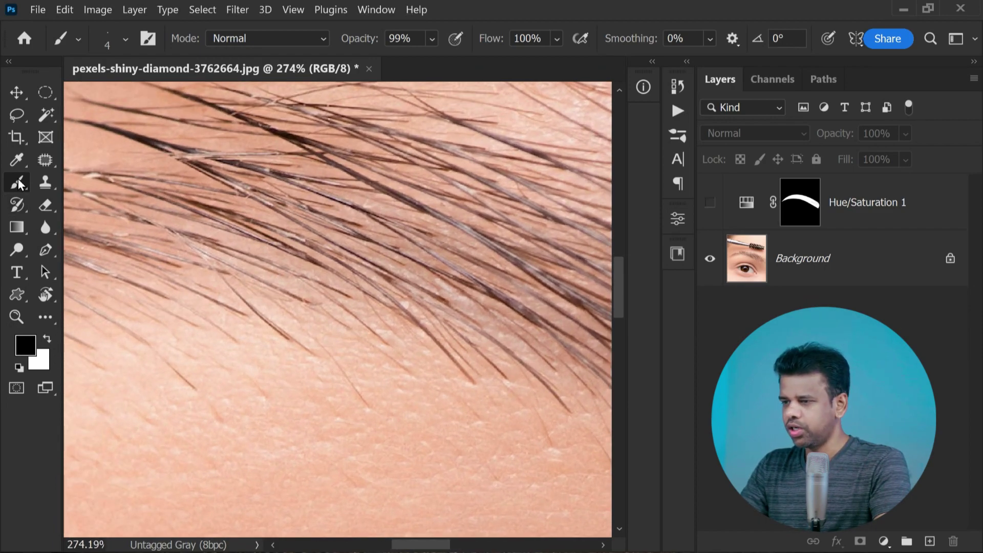
click(20, 124)
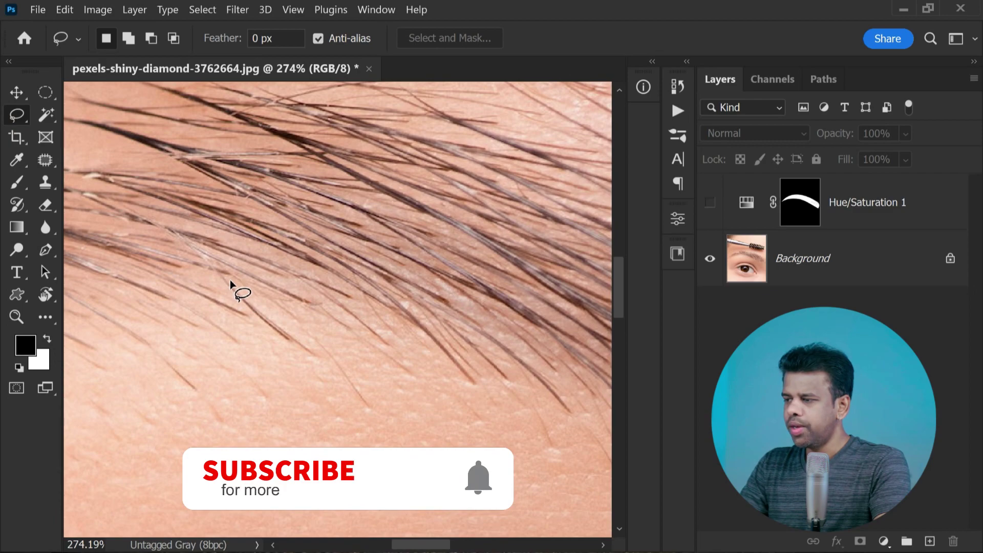
mouse_move(230, 279)
mouse_down()
mouse_move(323, 364)
mouse_move(263, 342)
mouse_move(210, 267)
mouse_move(247, 288)
mouse_up()
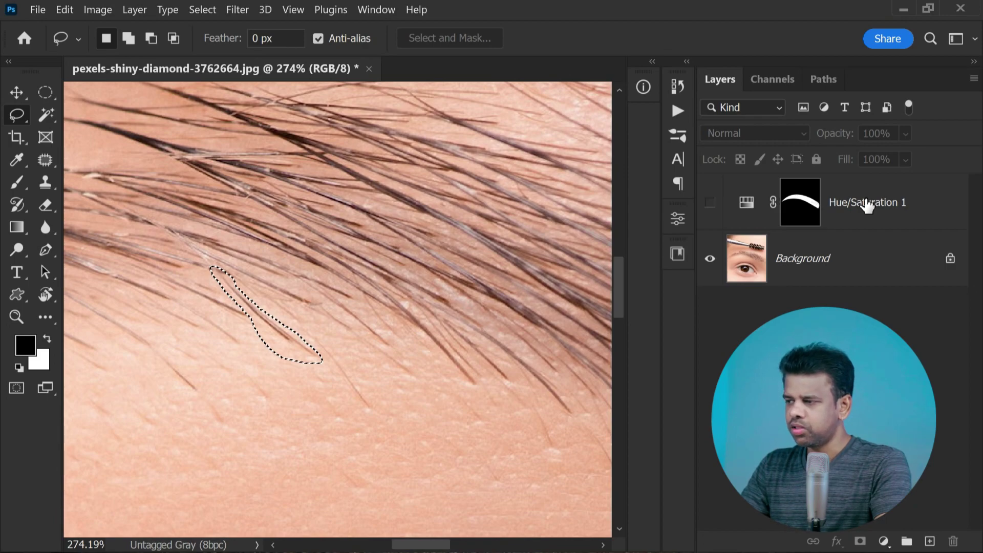
click(822, 262)
Copy the selected hair to Layer 1, re-enable Hue/Saturation 1, and make Layer 1 a smart object.
key(ctrl+j)
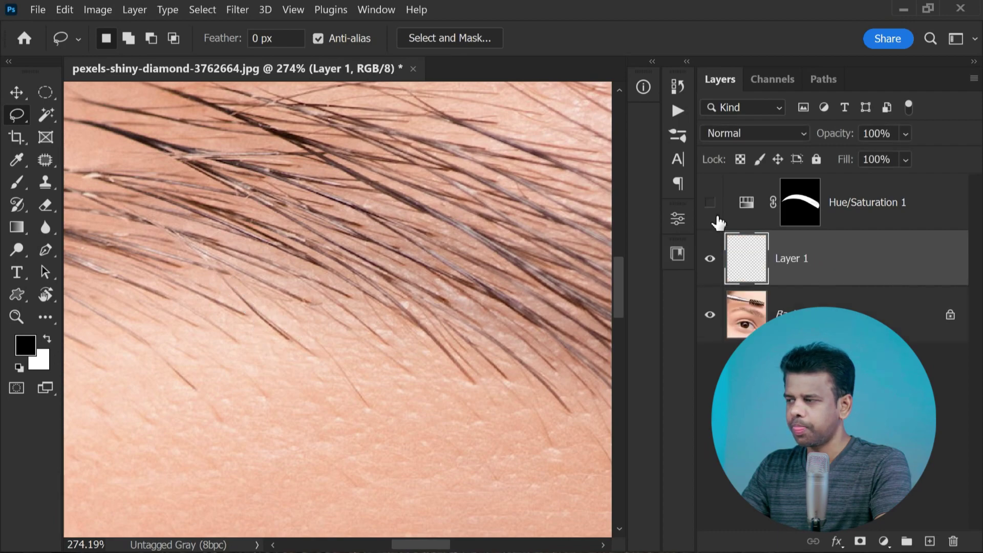
click(709, 203)
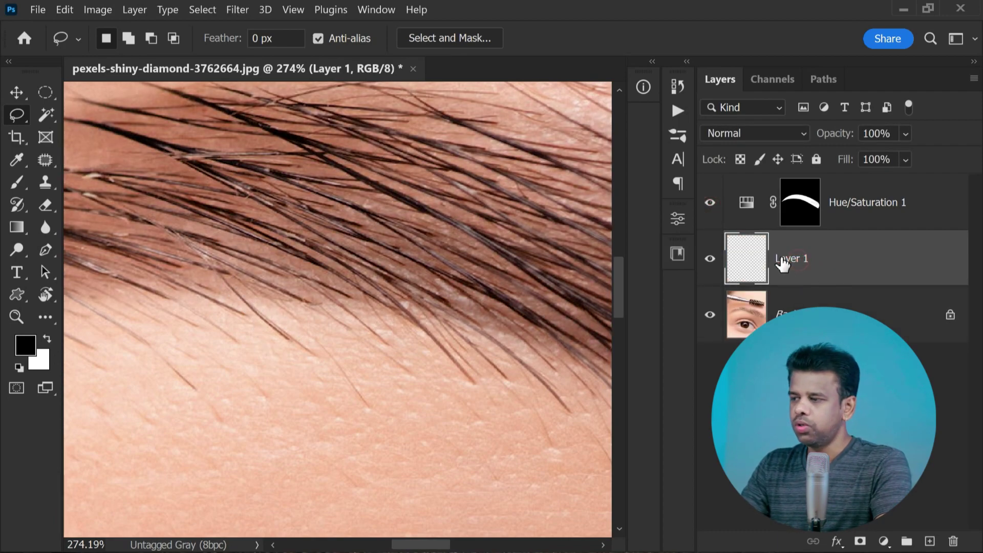
right_click(791, 264)
click(760, 265)
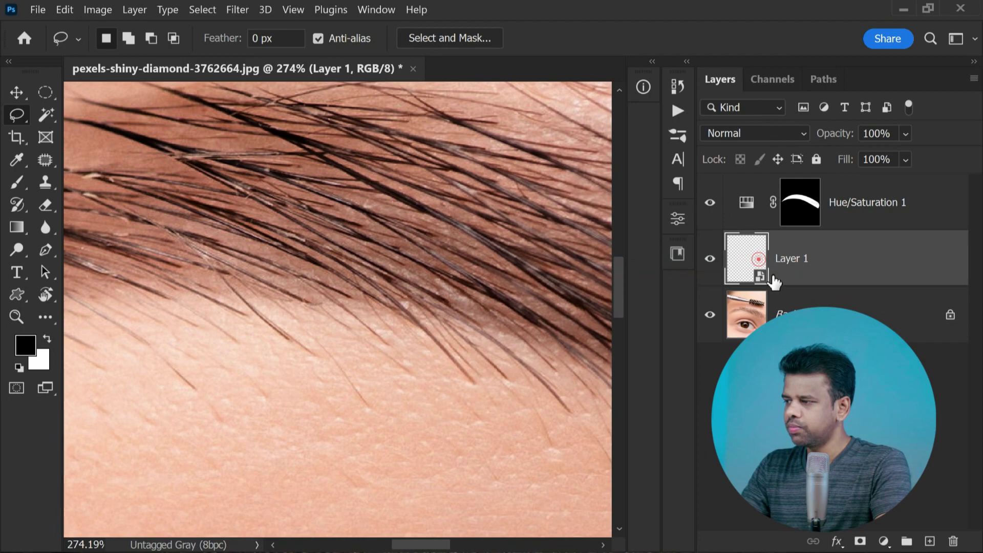
Open the Layer 1 smart object as Layer 1.psb and bring up its colour channels.
double_click(761, 277)
scroll(334, 328, up, 10)
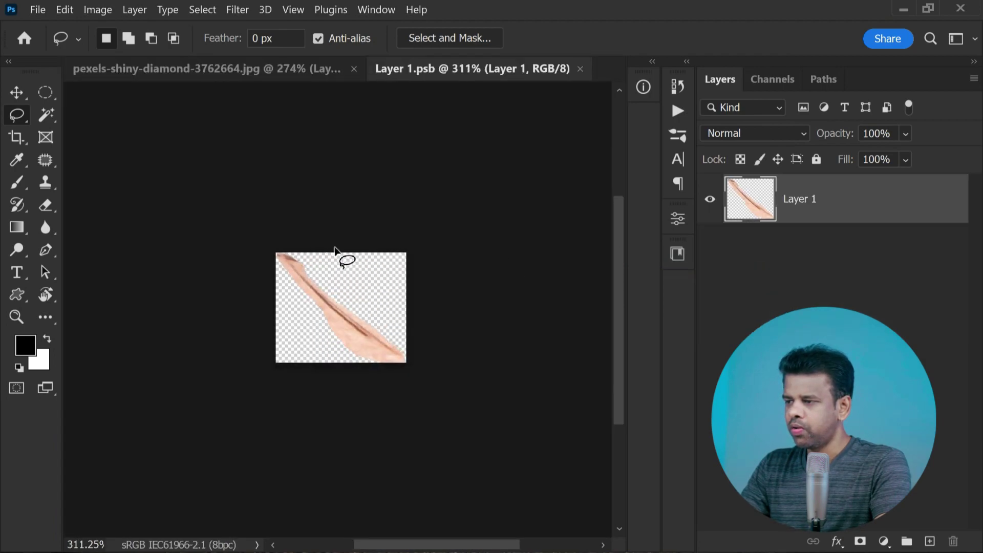
scroll(362, 281, down, 1)
scroll(373, 347, up, 1)
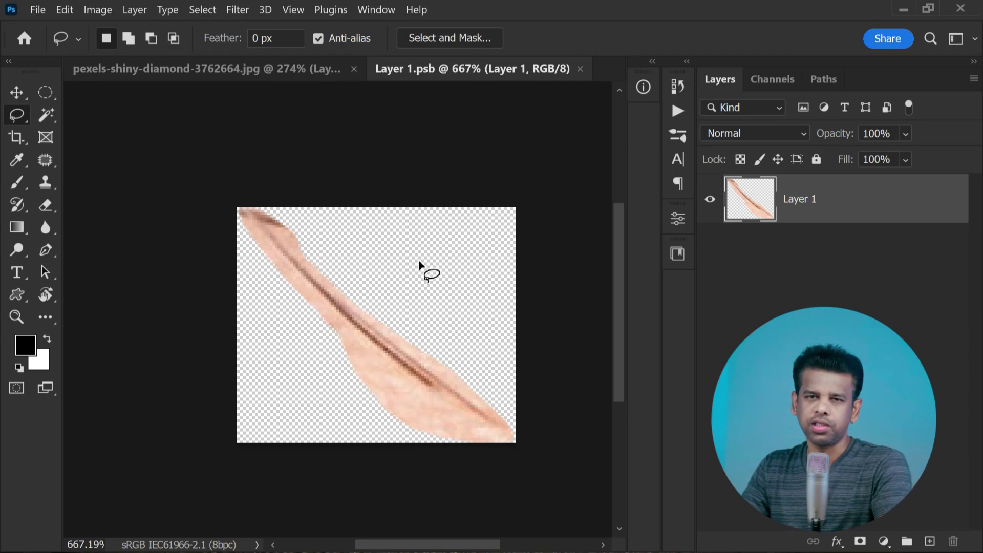
click(757, 86)
Cycle through the Blue, Red and Green channels, then duplicate the higher-contrast Red channel as Red copy.
click(782, 199)
click(779, 141)
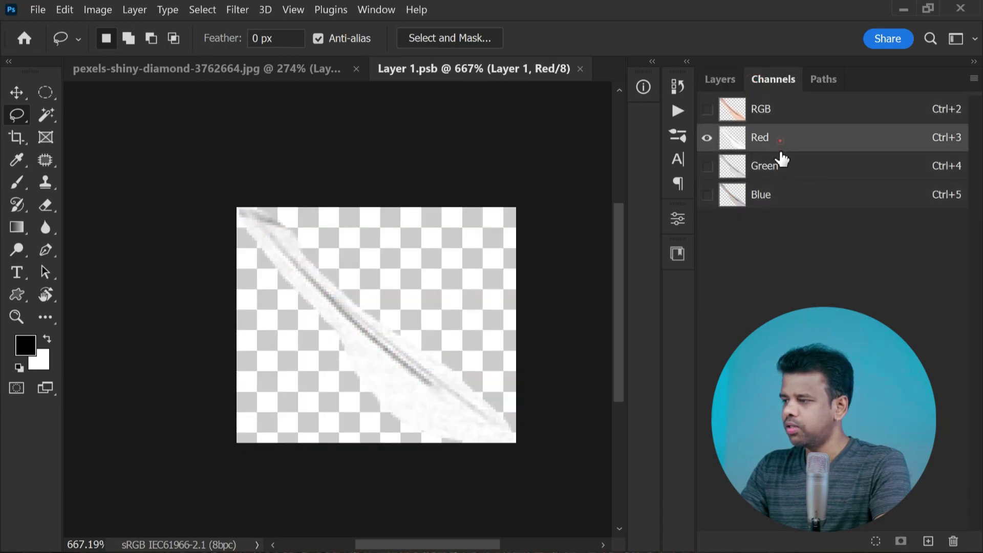
click(778, 167)
click(777, 196)
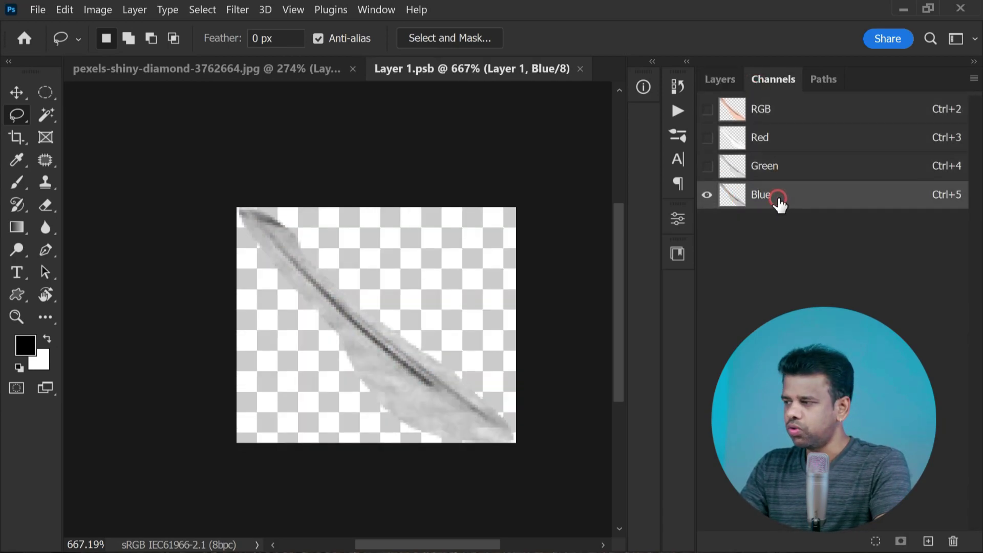
click(762, 141)
click(770, 173)
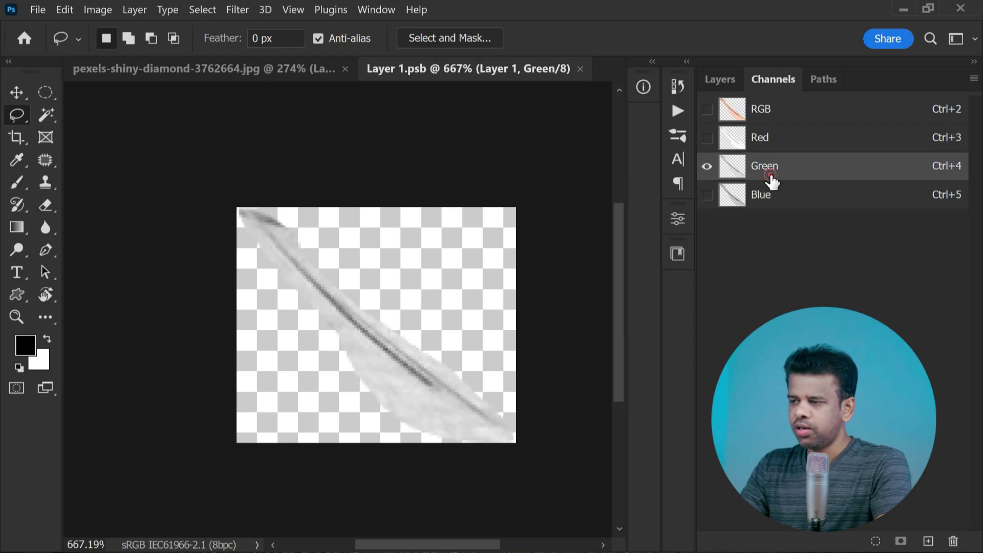
click(769, 146)
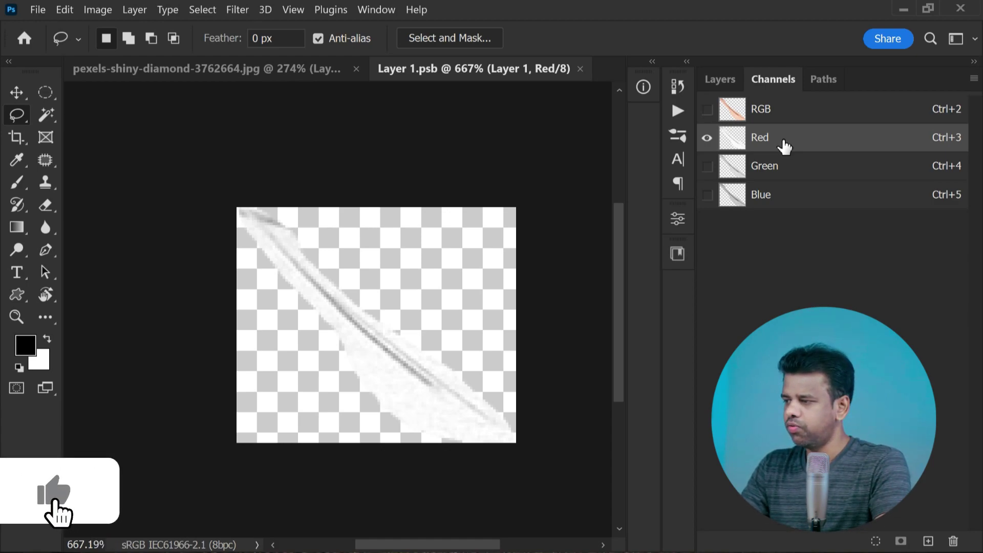
drag(785, 141, 931, 544)
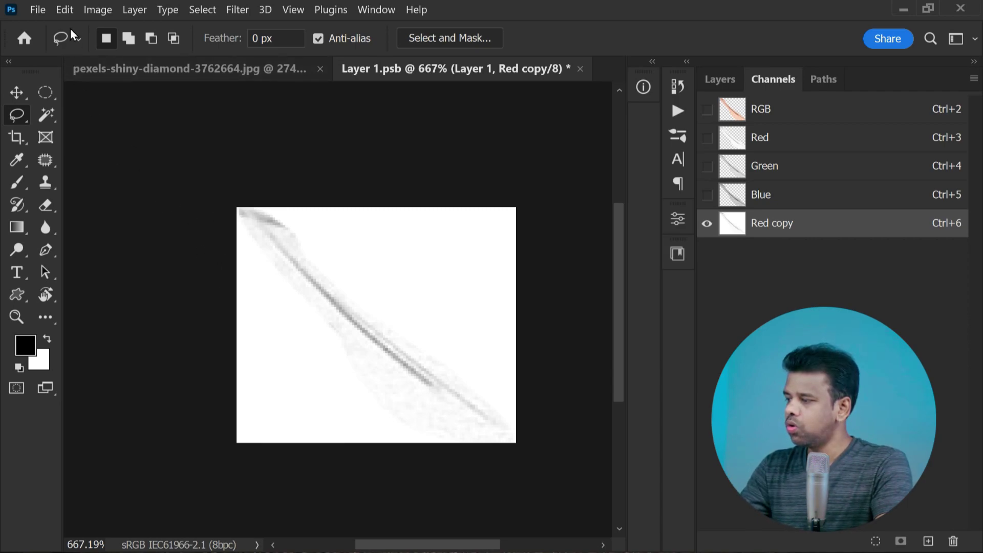
Apply Levels to the Red copy channel: black input 97, white 233, midtone 0.31, turning the hair near-black on white.
click(101, 13)
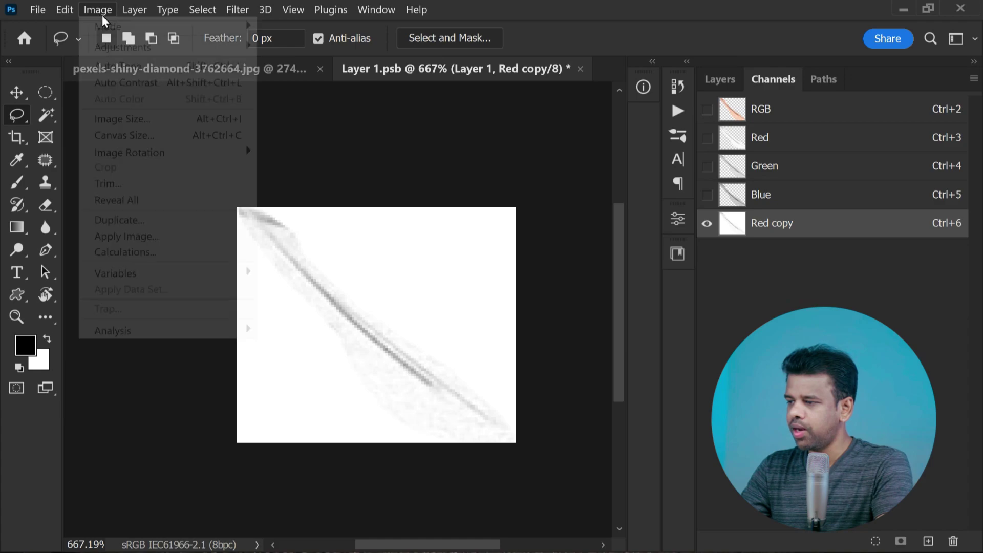
mouse_move(197, 50)
click(287, 61)
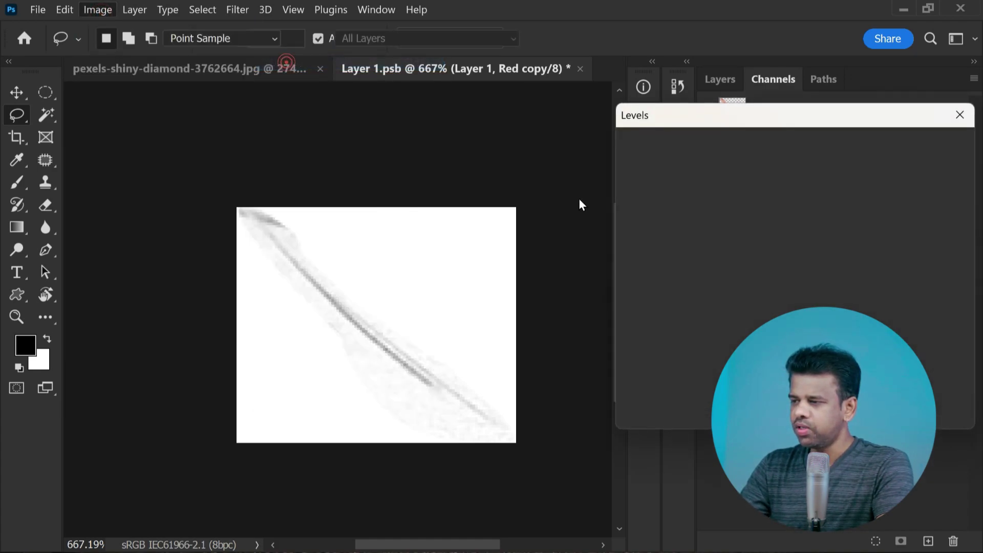
drag(748, 308, 844, 309)
drag(639, 309, 723, 315)
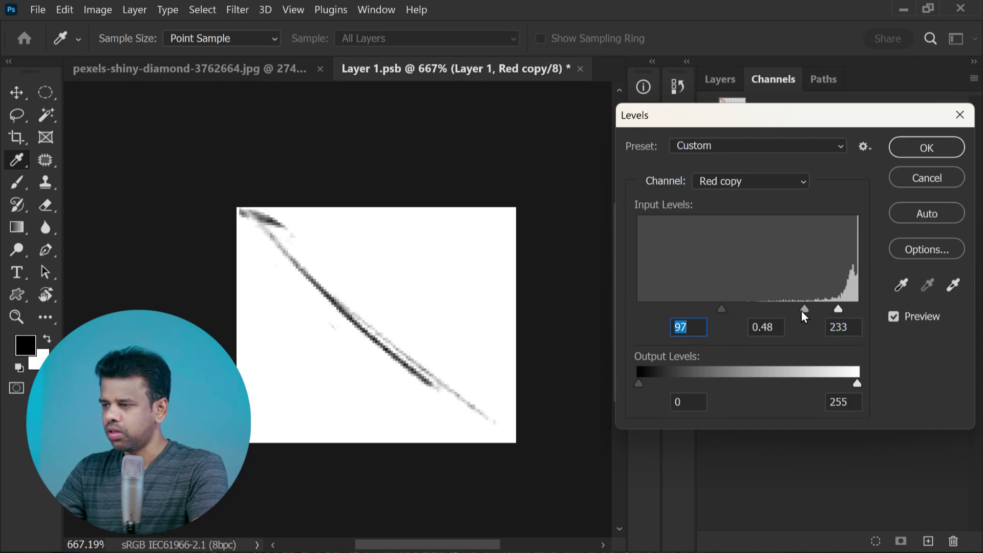
drag(804, 309, 833, 314)
click(901, 142)
key(l)
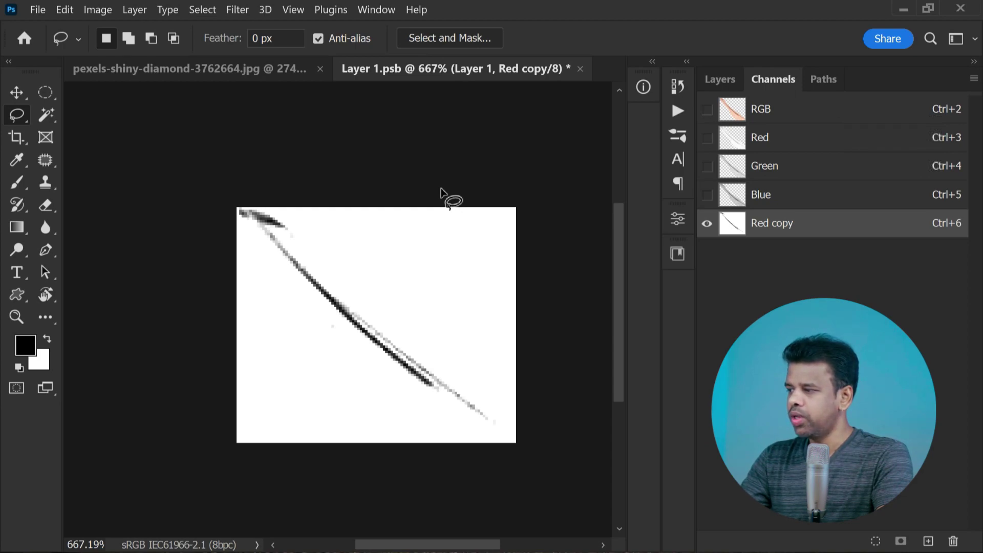
Paint white over the dark blob and faint fringe around the hair in the Red copy channel.
click(23, 179)
click(48, 340)
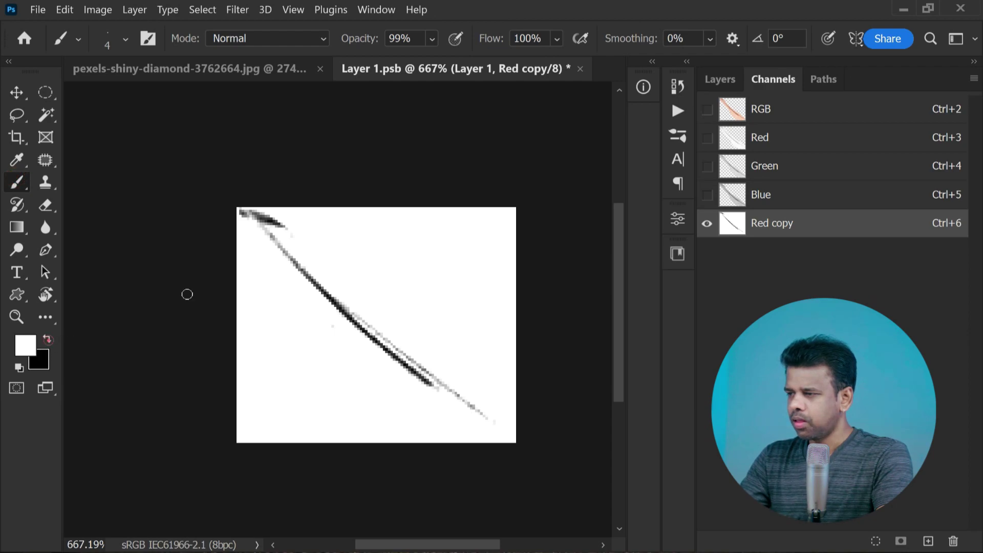
mouse_move(242, 211)
mouse_down()
mouse_move(294, 220)
mouse_move(276, 223)
mouse_up()
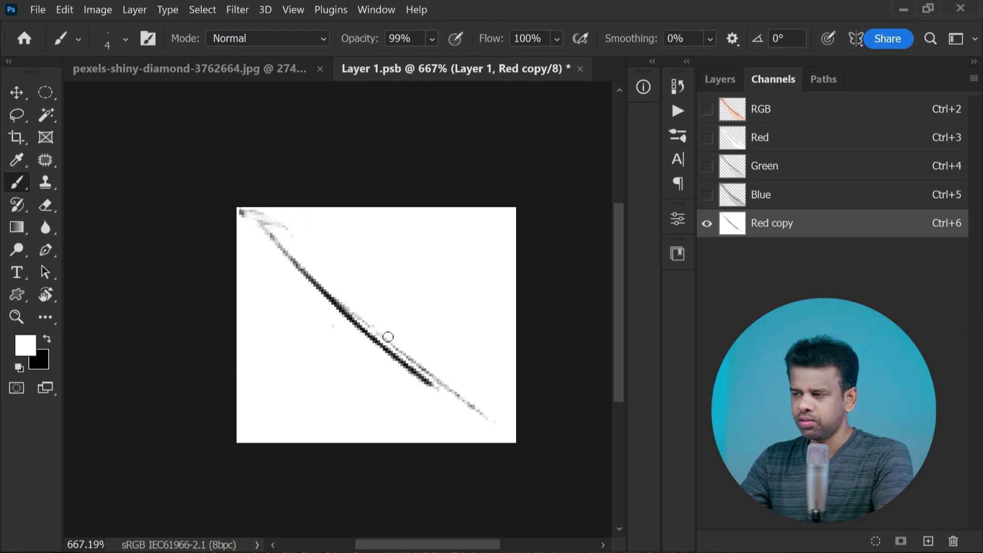
drag(387, 337, 475, 407)
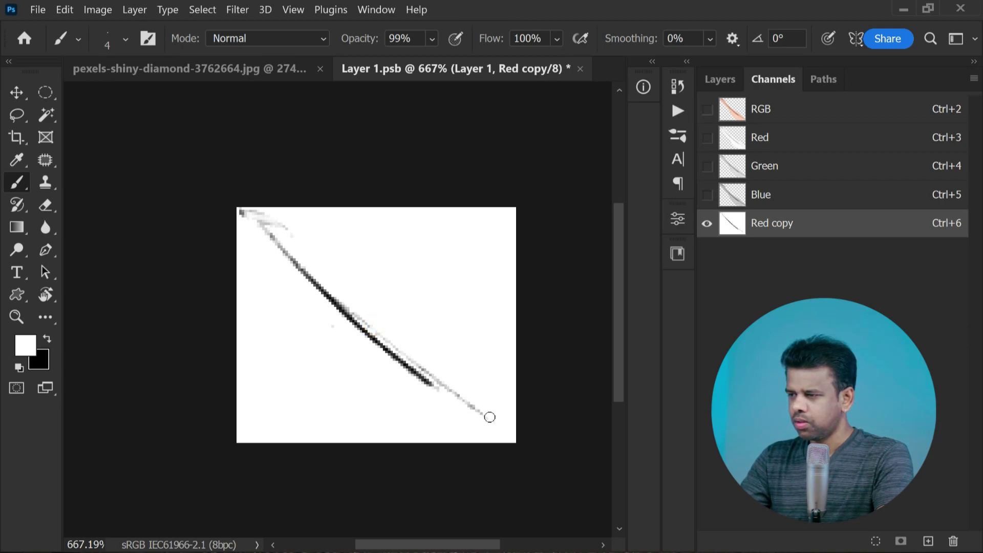
With a Hard Round brush, paint out the grey hook at the hair's end and select the whole channel.
click(124, 38)
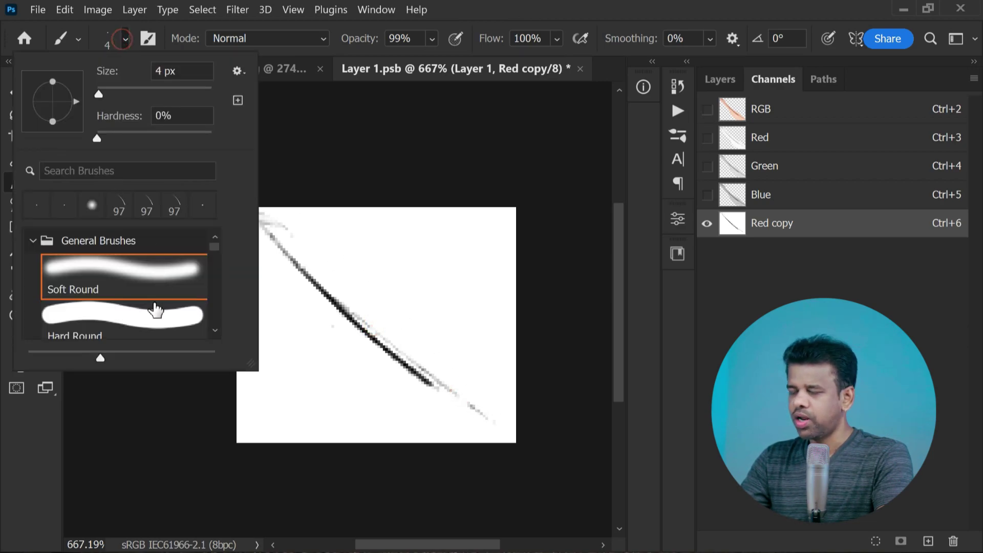
click(153, 314)
click(471, 384)
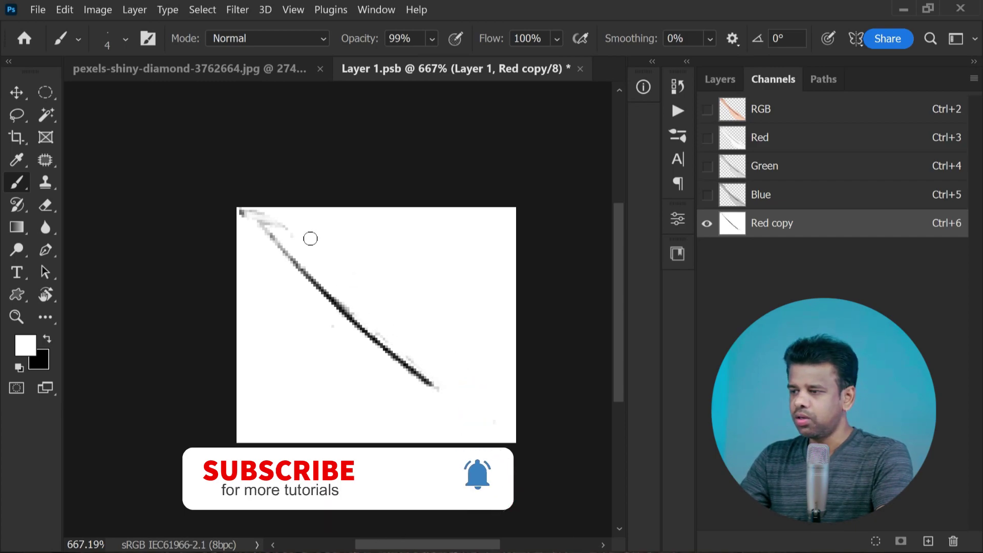
drag(307, 236, 229, 203)
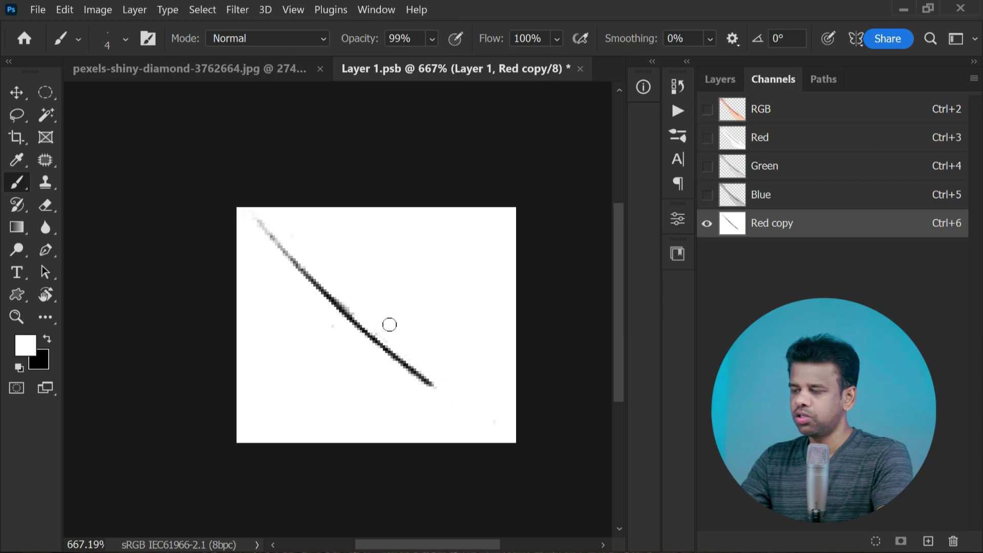
scroll(414, 285, down, 2)
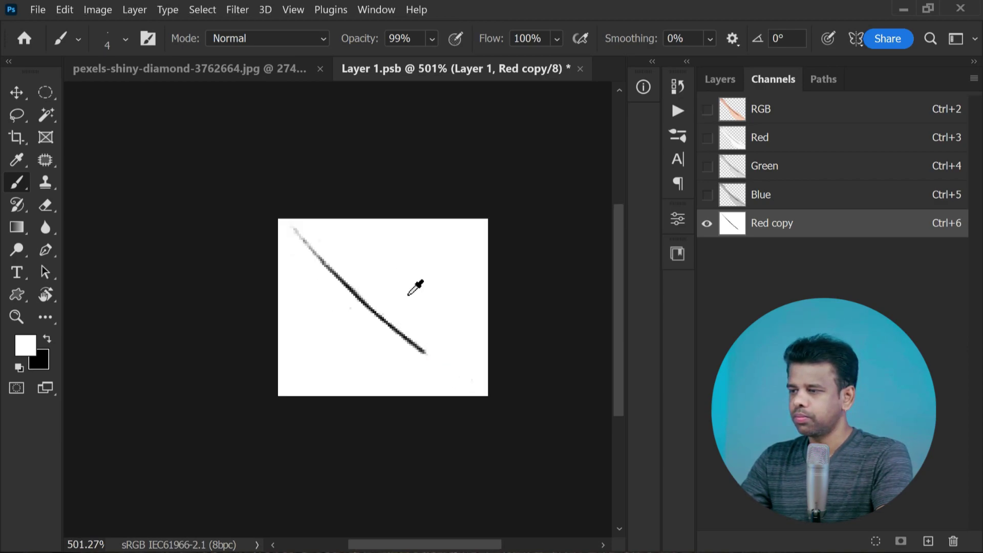
scroll(414, 285, up, 1)
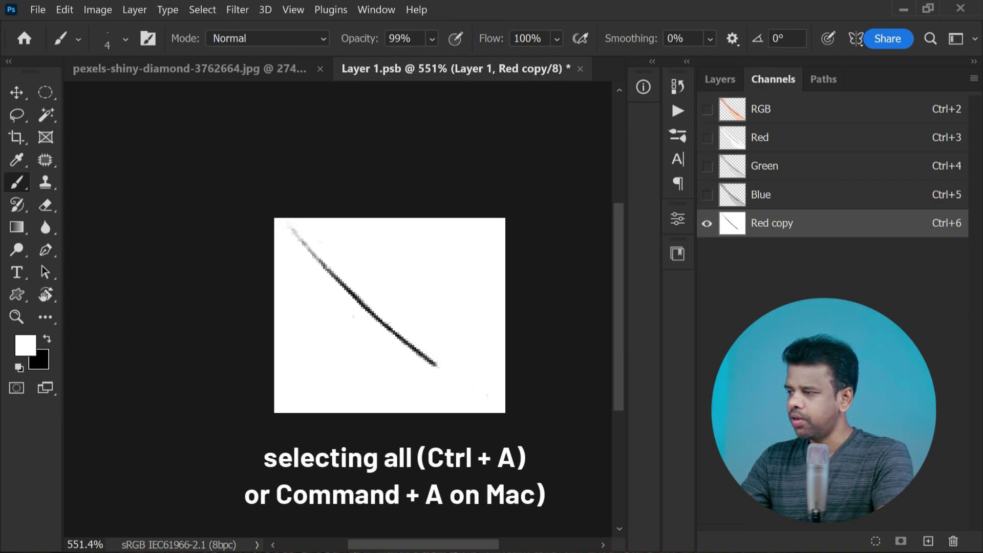
key(ctrl+a)
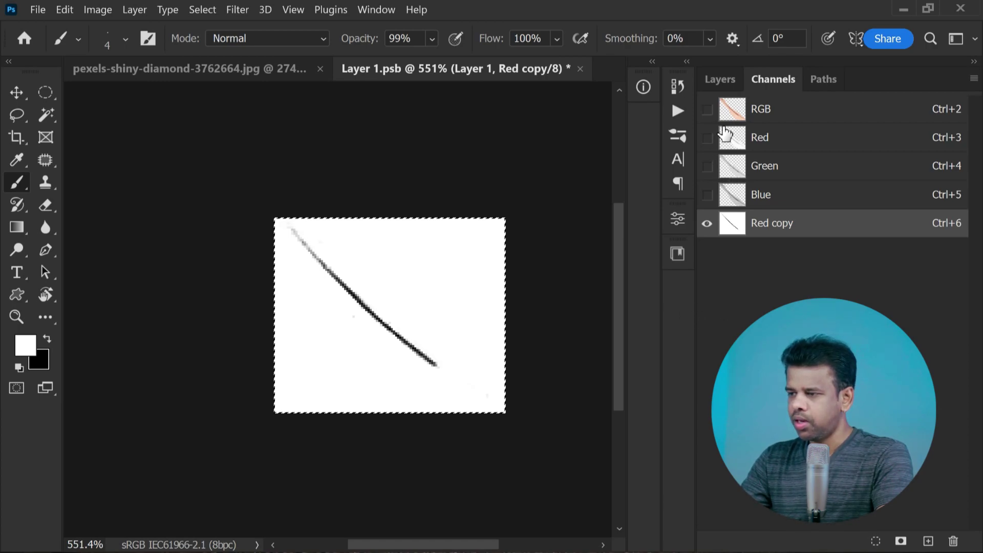
Return to the composite RGB channels with Red copy hidden, and go back to the Layers panel.
click(707, 109)
click(706, 224)
click(763, 109)
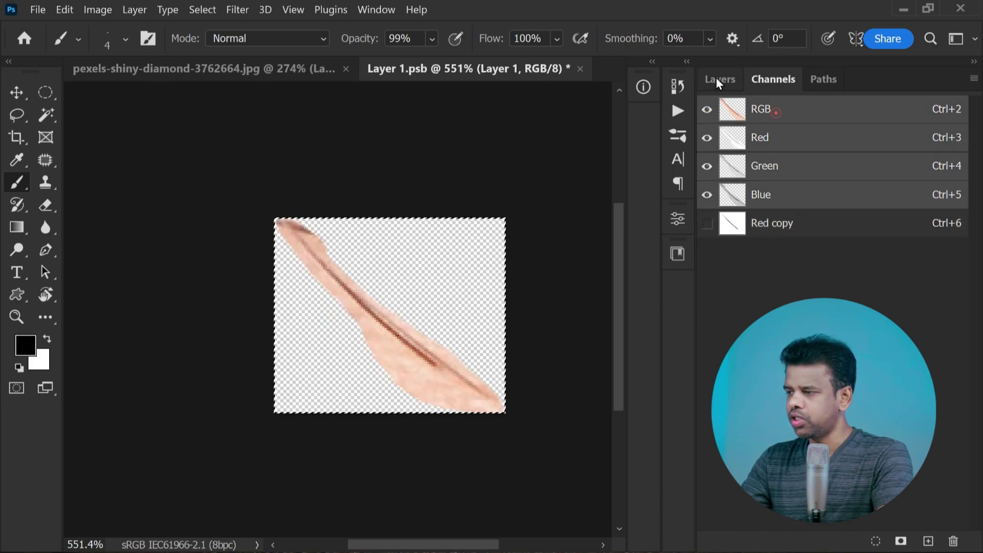
click(716, 78)
Paste the hair line as new Layer 2, dismissing the invalid value error, and hide Layer 1.
key(ctrl+v)
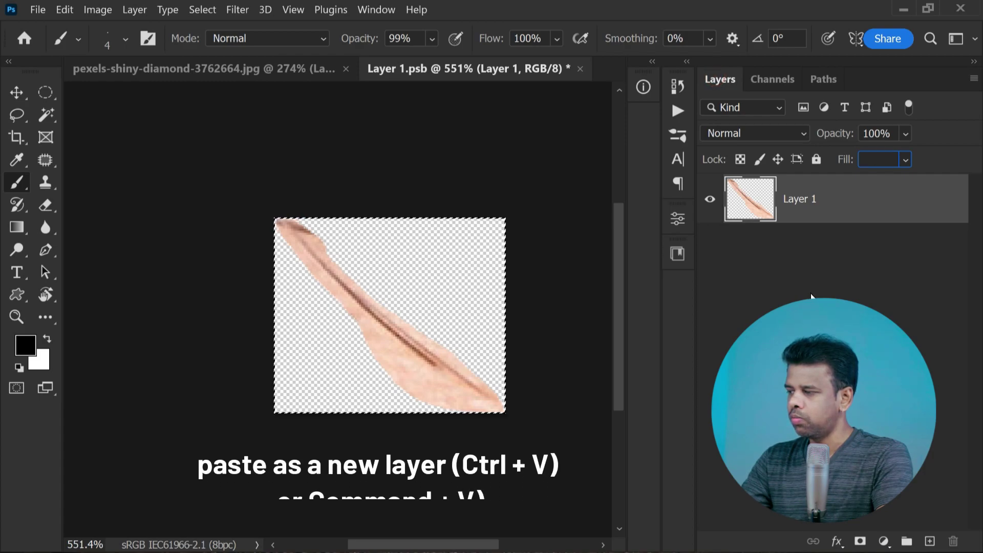
click(908, 273)
click(543, 242)
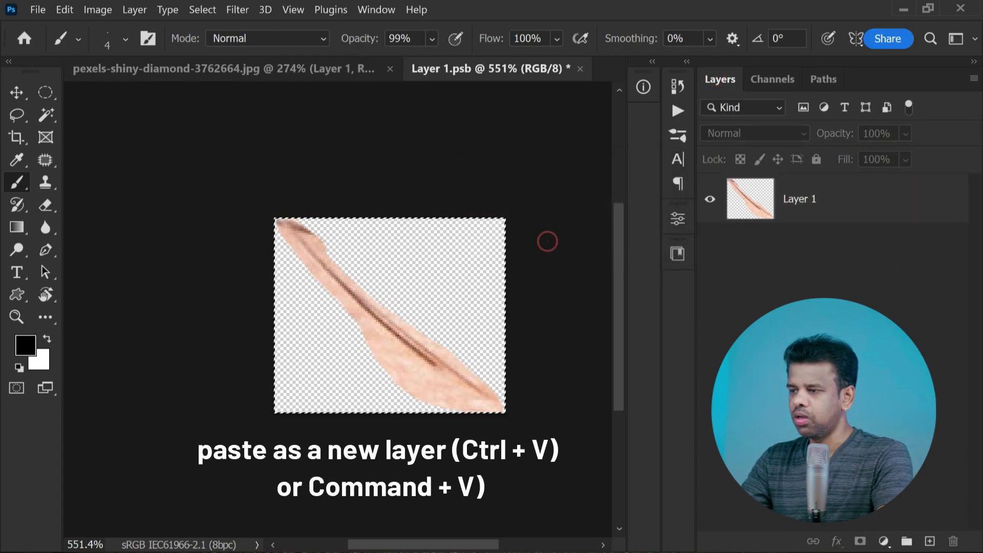
key(ctrl+v)
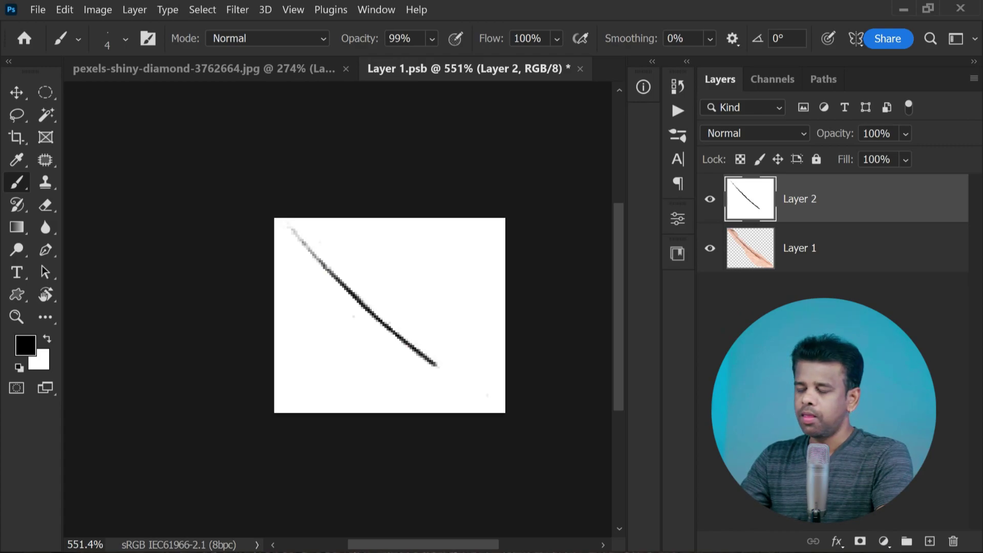
click(709, 248)
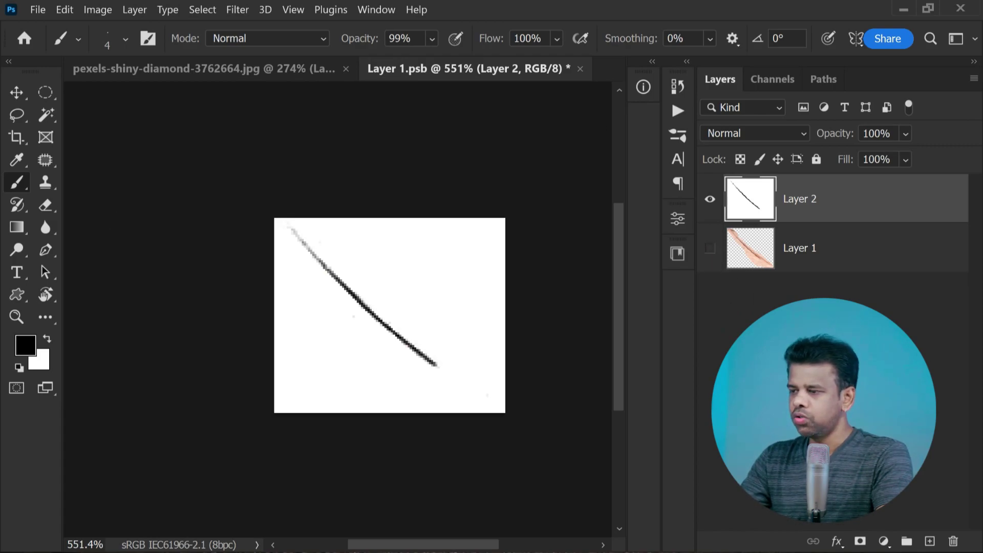
click(17, 93)
Define the hair line as brush preset 'PSDESIRE - EYEBROW BRUSH' and close the temporary document without saving.
click(64, 9)
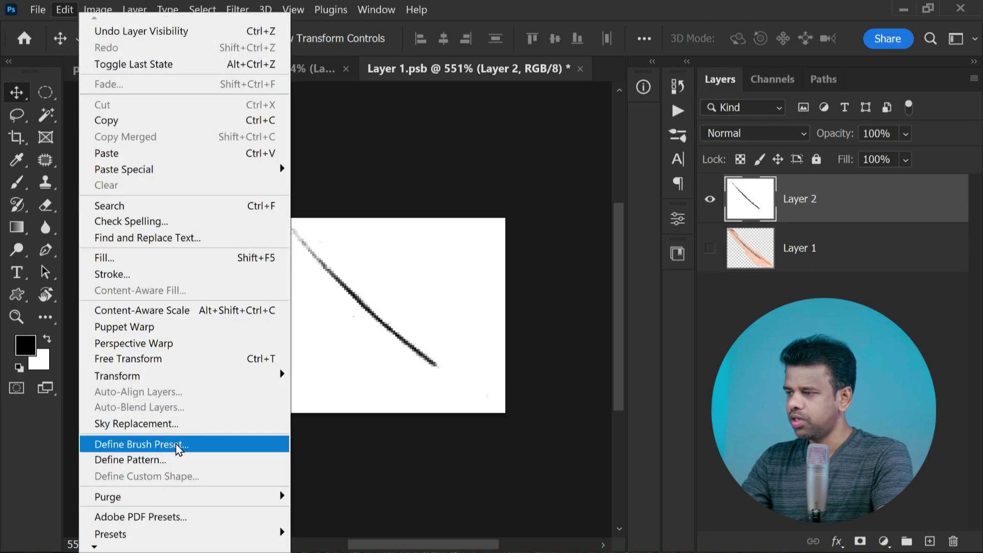
click(177, 444)
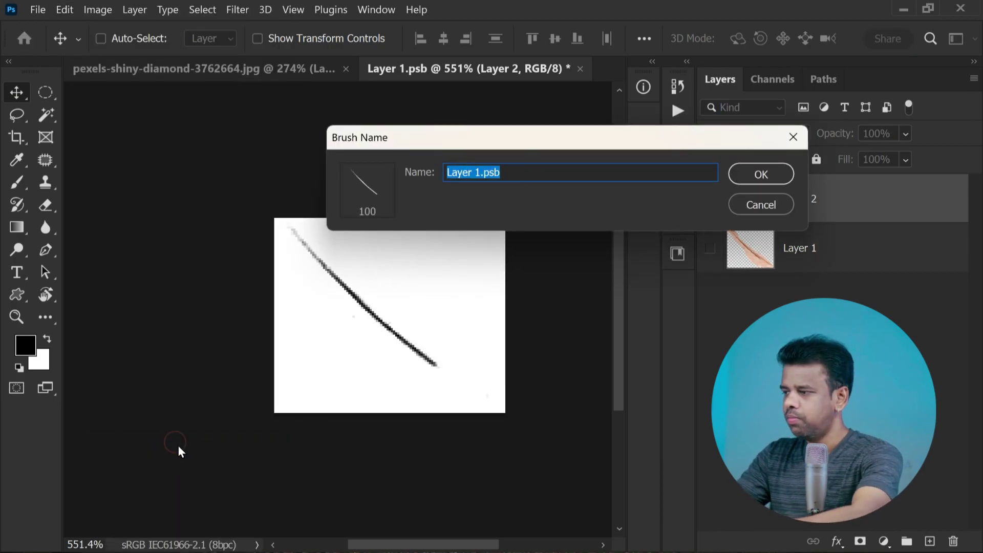
text(PAS)
key(BackSpace)
key(BackSpace)
text(S)
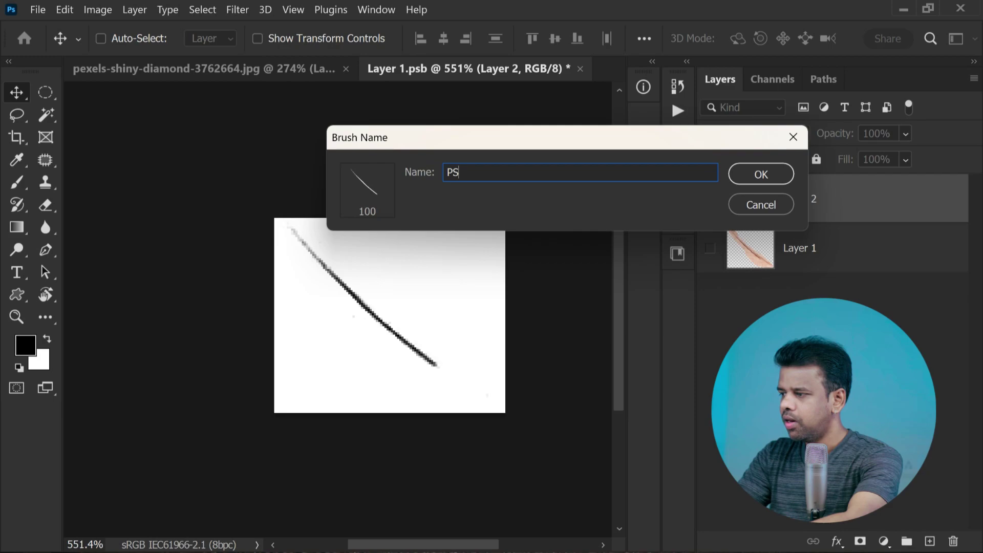
text(DESIRE - EYEBROW BRUSH)
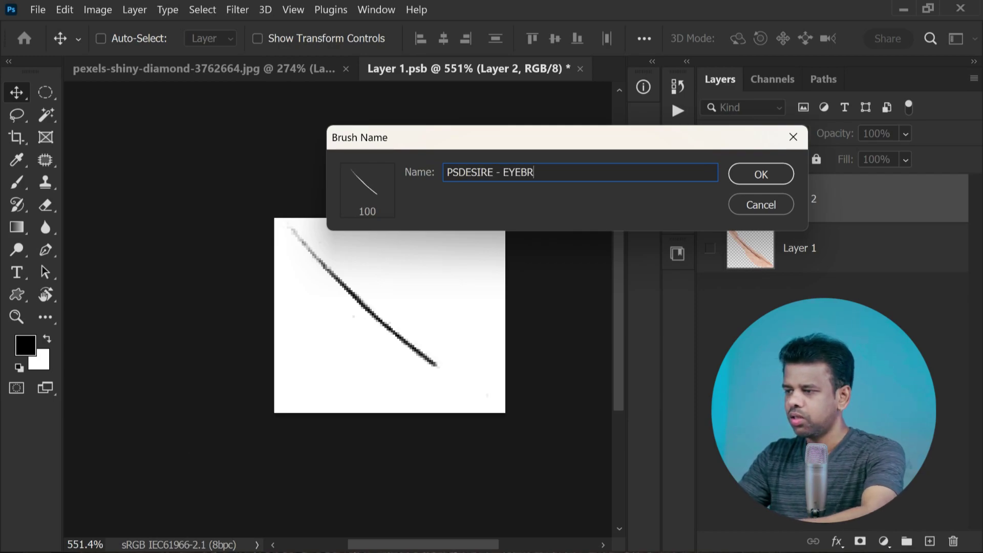
click(760, 173)
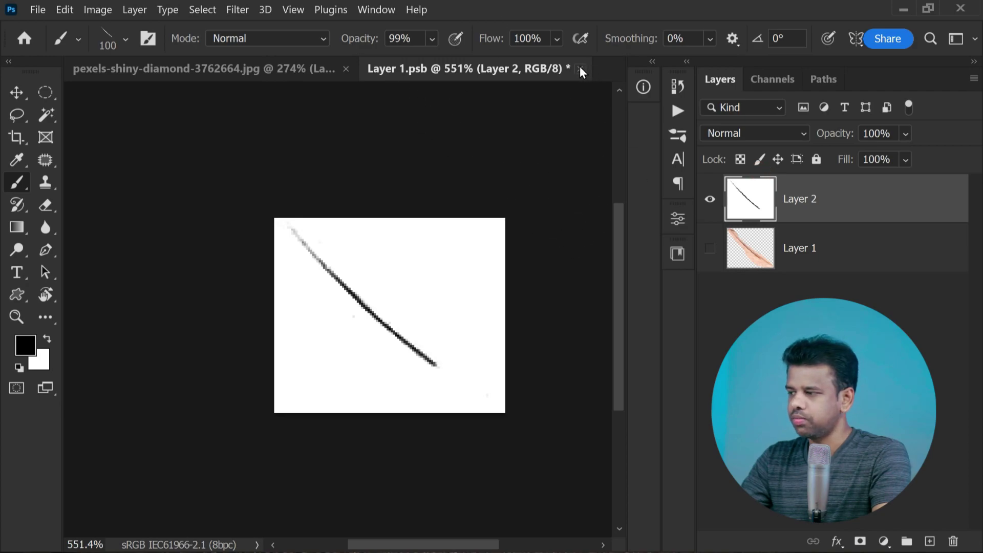
click(580, 69)
click(554, 244)
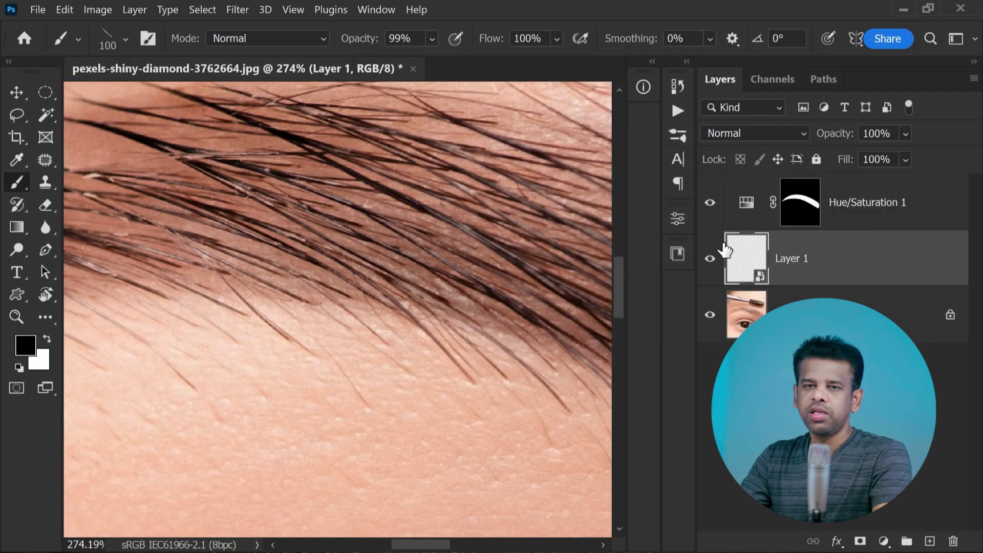
Delete the leftover Layer 1, select Hue/Saturation 1, swap colours, and add a new empty layer above it.
scroll(307, 221, down, 8)
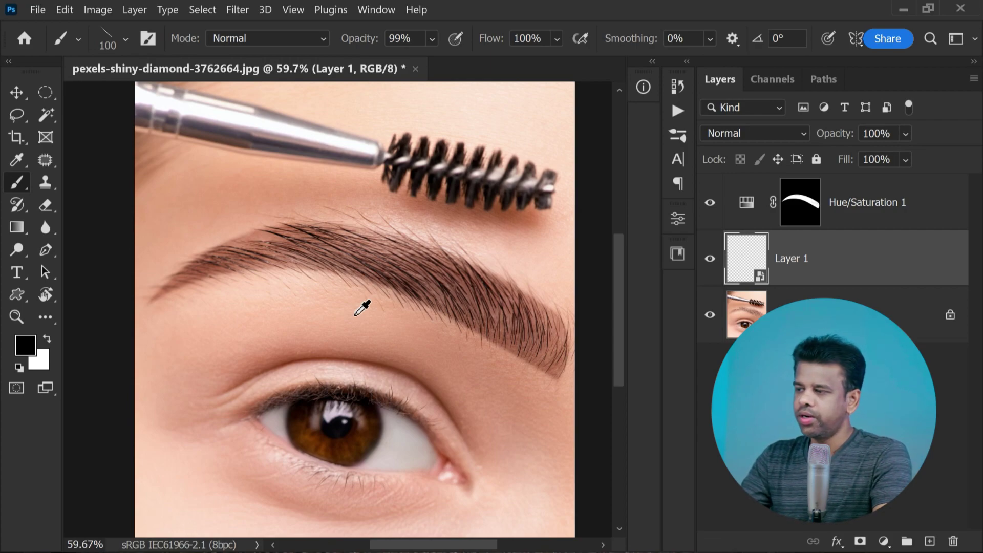
drag(905, 272, 953, 541)
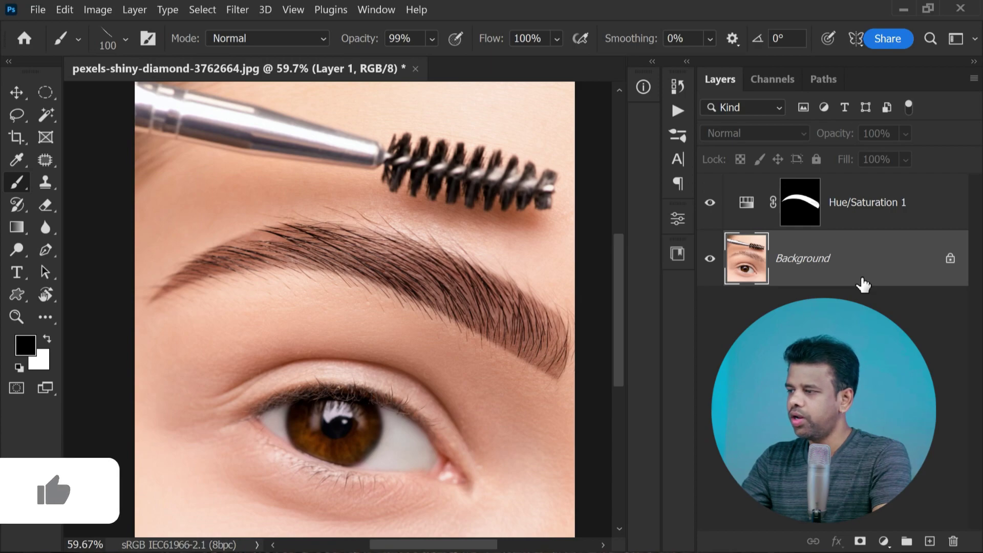
click(851, 203)
key(x)
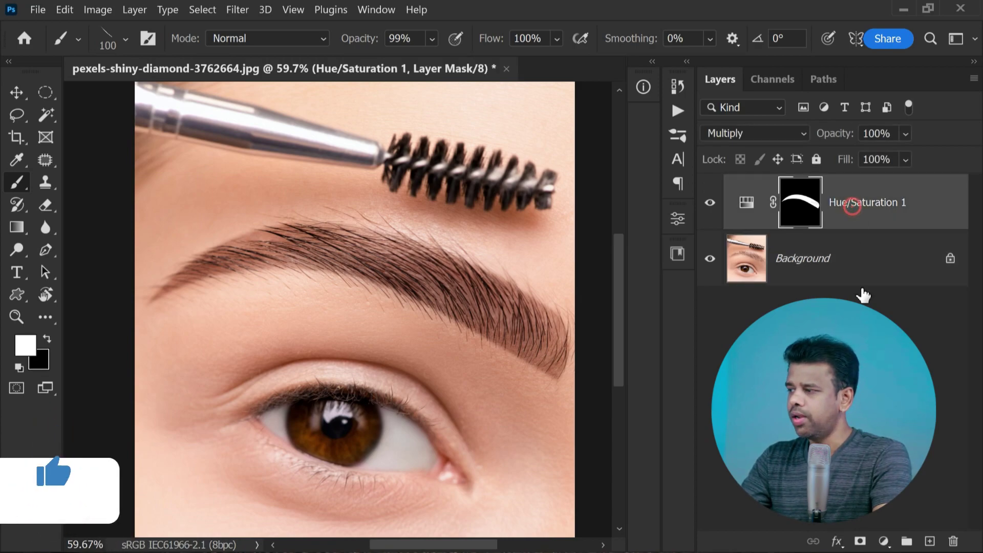
click(930, 541)
Try the new eyebrow brush with several test hair strokes on the brow, undoing them.
scroll(299, 320, up, 3)
drag(230, 322, 473, 327)
key(ctrl+z)
drag(230, 321, 478, 330)
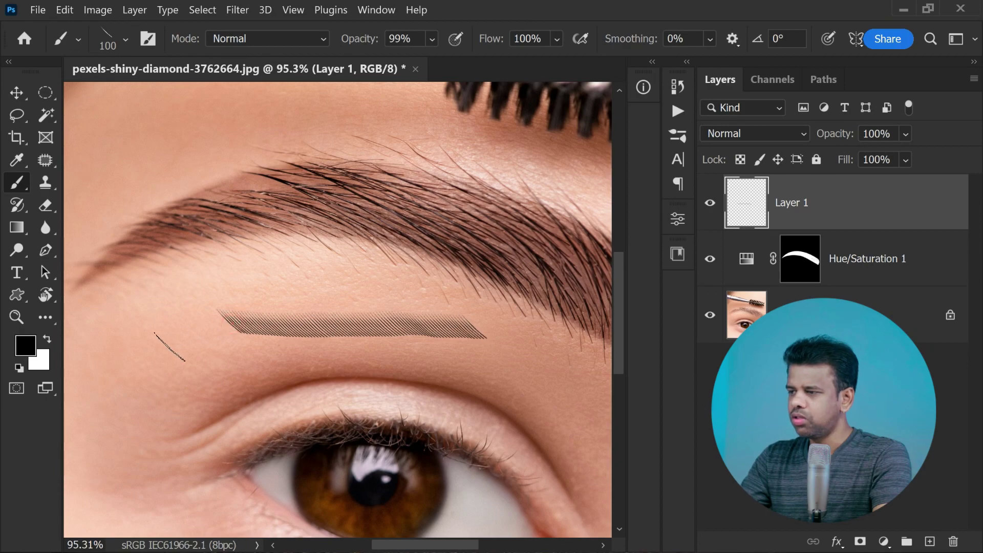
drag(167, 342, 317, 332)
key(ctrl+z)
key(ctrl+z)
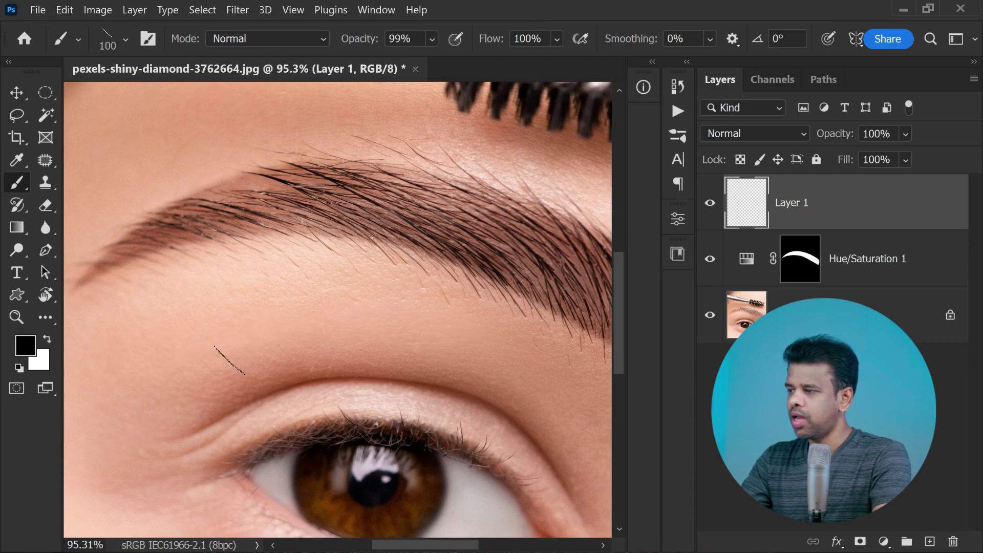
mouse_move(229, 346)
mouse_down()
mouse_move(441, 327)
mouse_move(289, 335)
mouse_up()
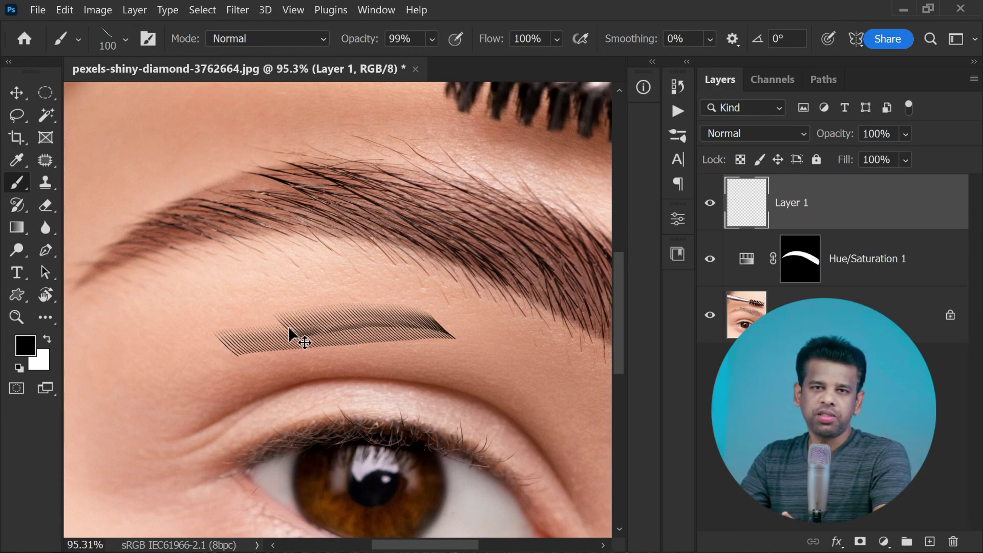
click(149, 40)
In Shape Dynamics, set Size Jitter to 100% with Control Off and Angle Jitter to 4%.
click(221, 169)
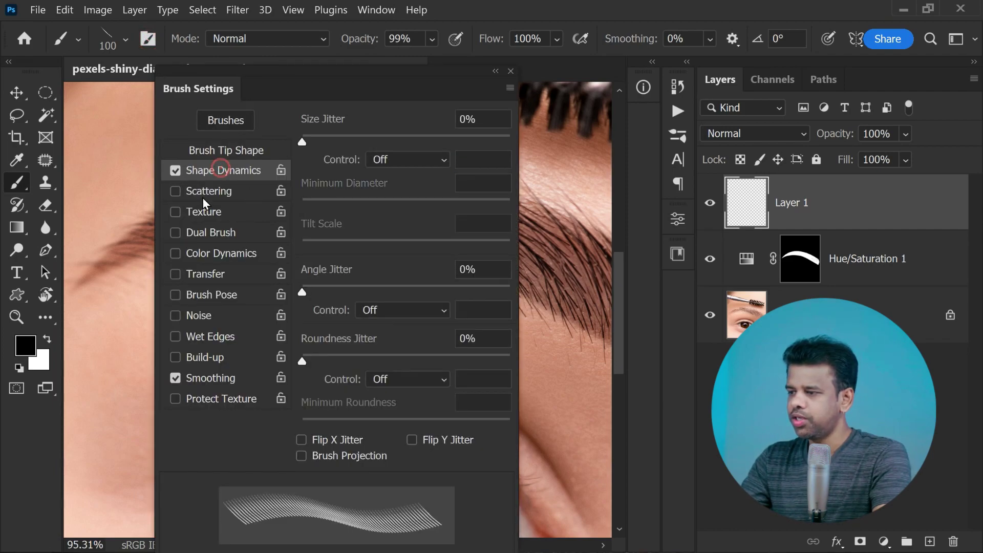
click(444, 160)
click(432, 189)
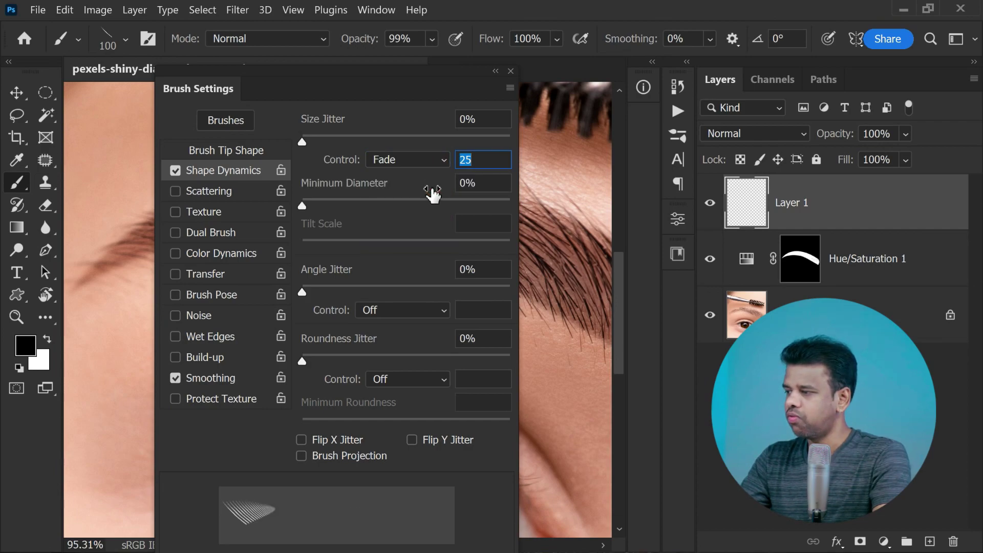
click(443, 160)
click(430, 173)
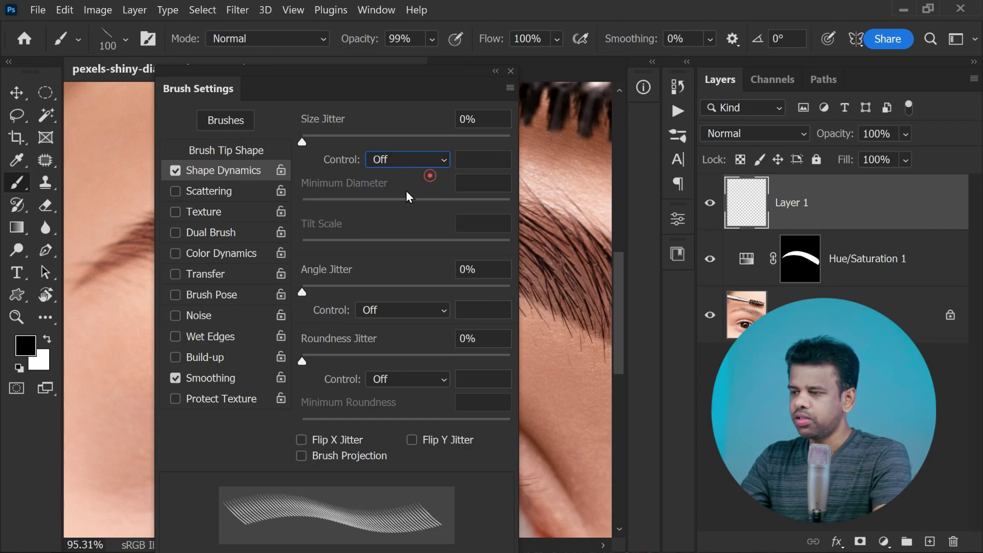
drag(302, 141, 534, 168)
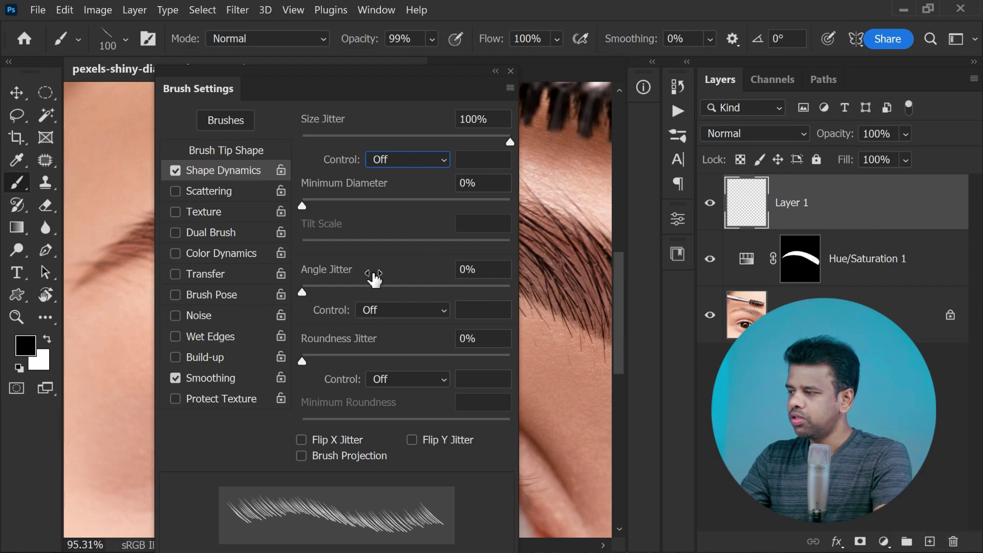
drag(303, 291, 311, 291)
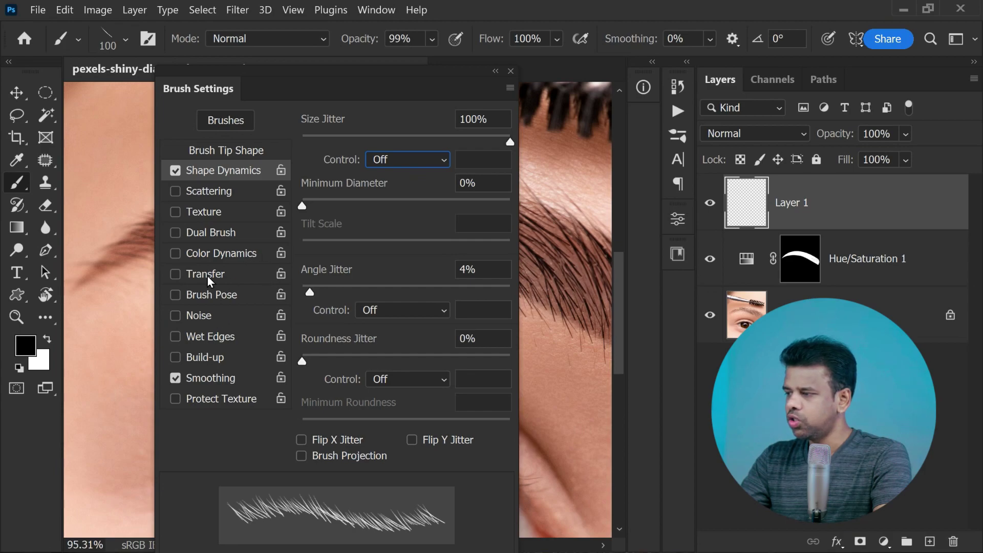
Widen the brush tip spacing to 41% and close Brush Settings.
click(214, 149)
mouse_move(312, 417)
mouse_down()
mouse_move(366, 418)
mouse_move(344, 418)
mouse_up()
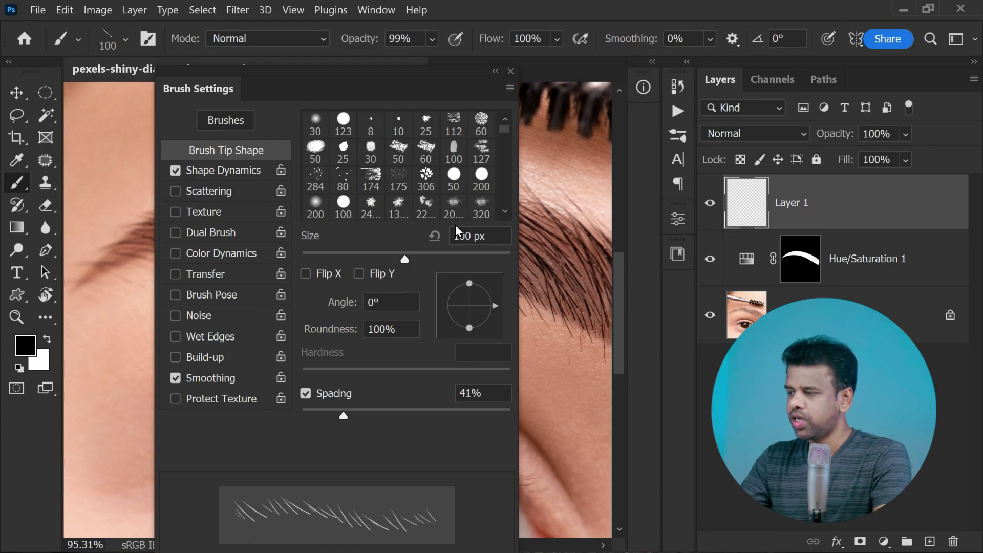
click(510, 70)
Paint crossing hair strokes along the brow's tail, then deselect the stray hair selection.
scroll(257, 213, down, 5)
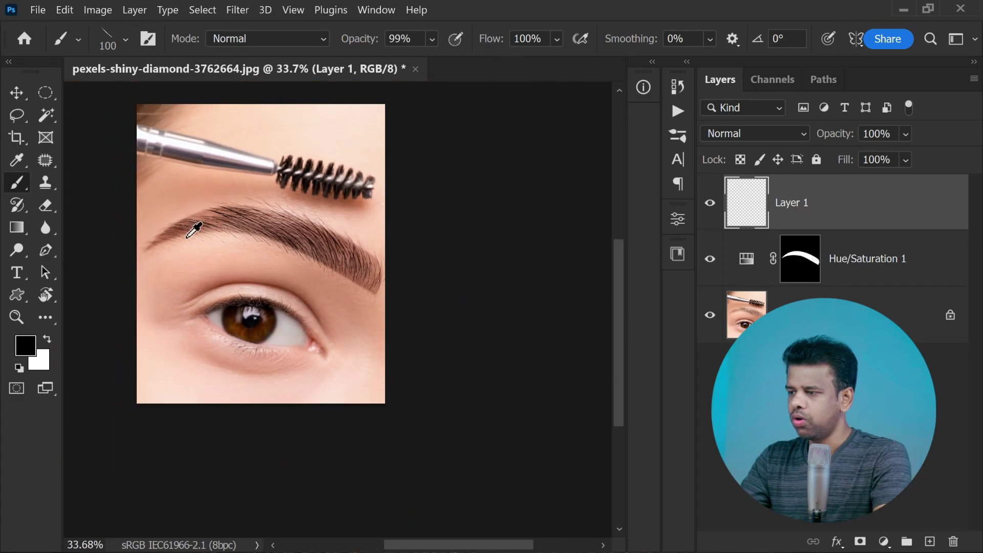
scroll(412, 231, up, 3)
scroll(412, 231, up, 5)
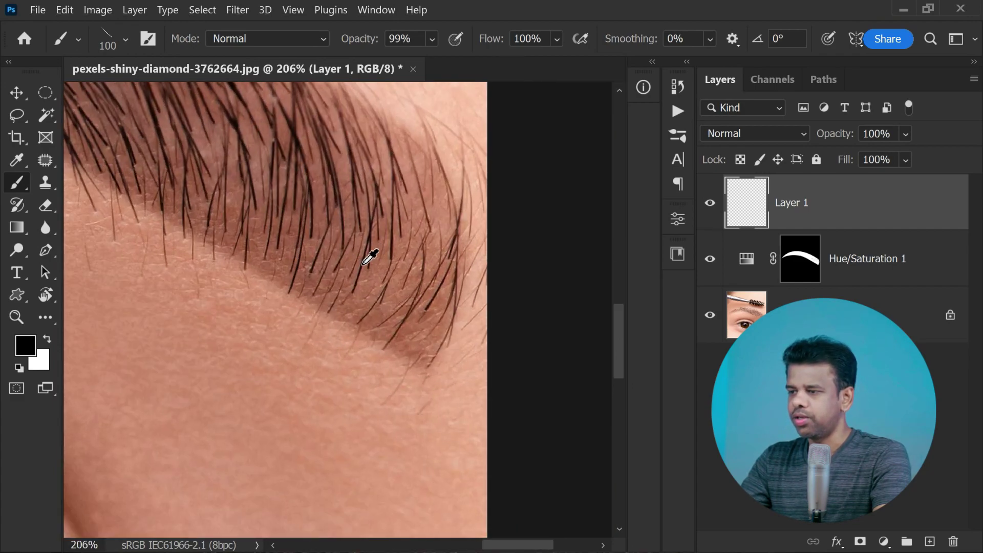
drag(400, 266, 376, 260)
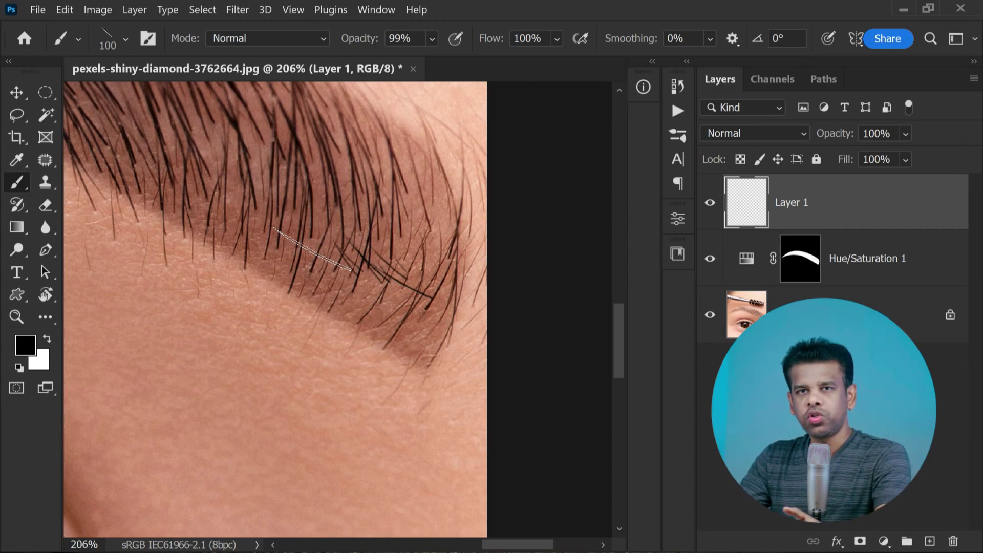
key(ctrl+d)
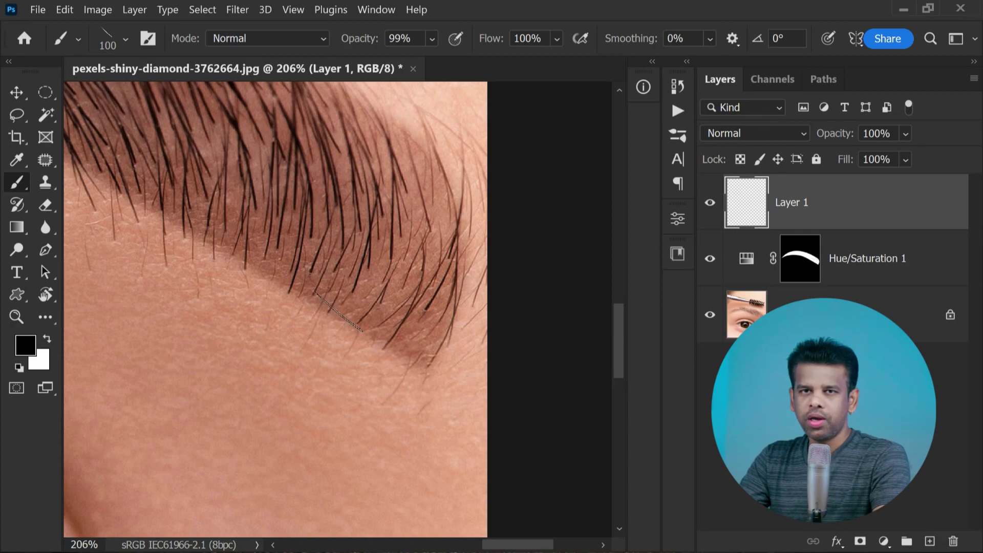
Rotate the canvas view to about 54°, then -31° and -63°, to align the brow hairs.
key(r)
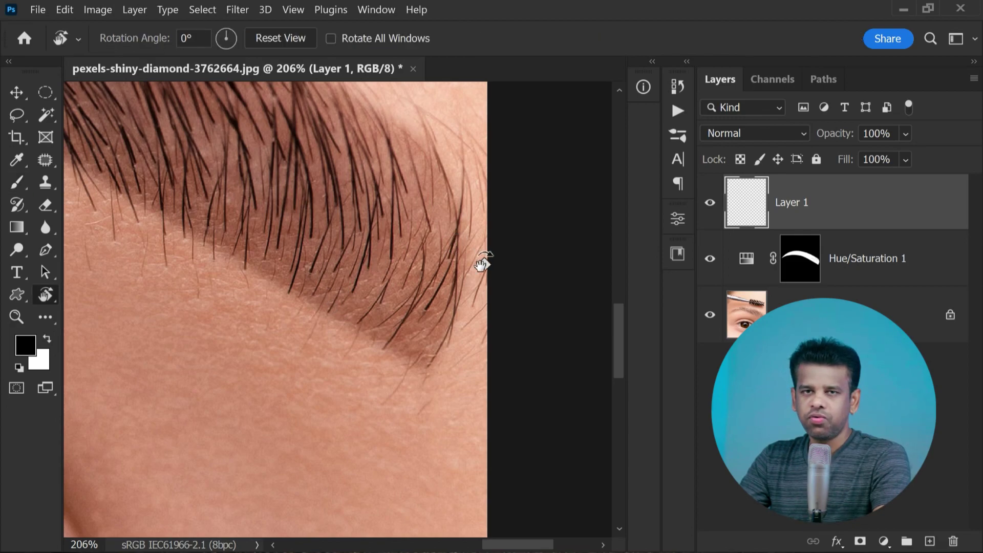
drag(480, 259, 455, 389)
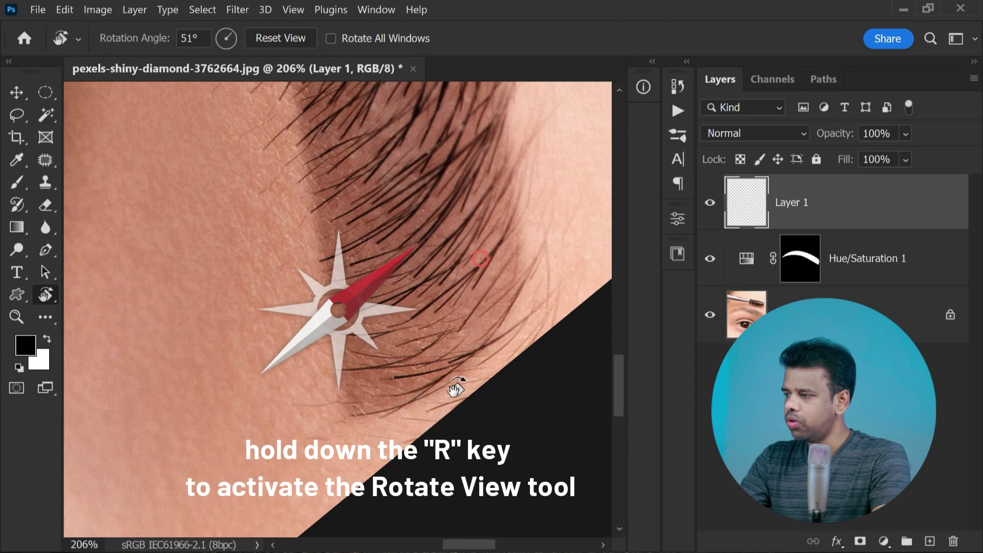
drag(455, 389, 457, 392)
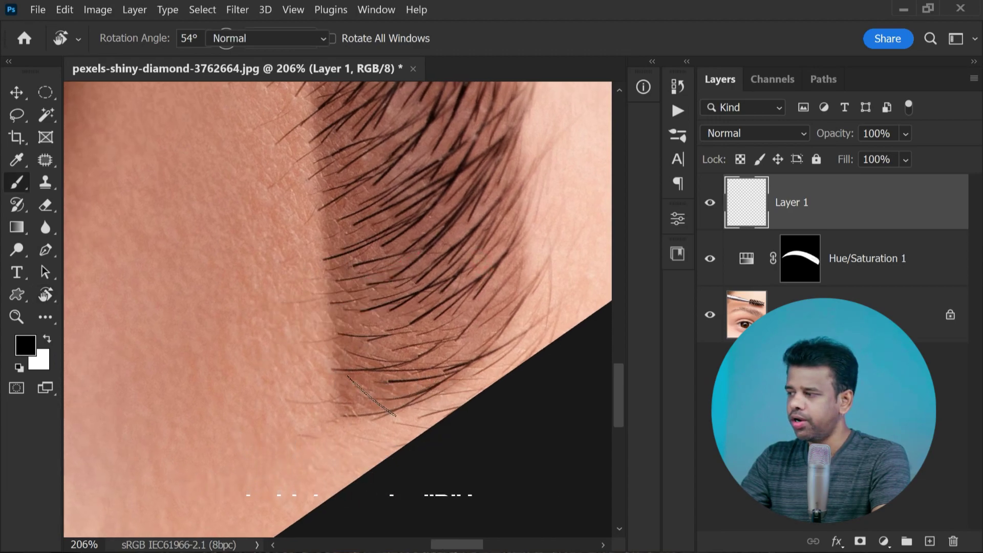
key(r)
mouse_move(484, 341)
mouse_down()
mouse_move(487, 321)
mouse_move(389, 123)
mouse_up()
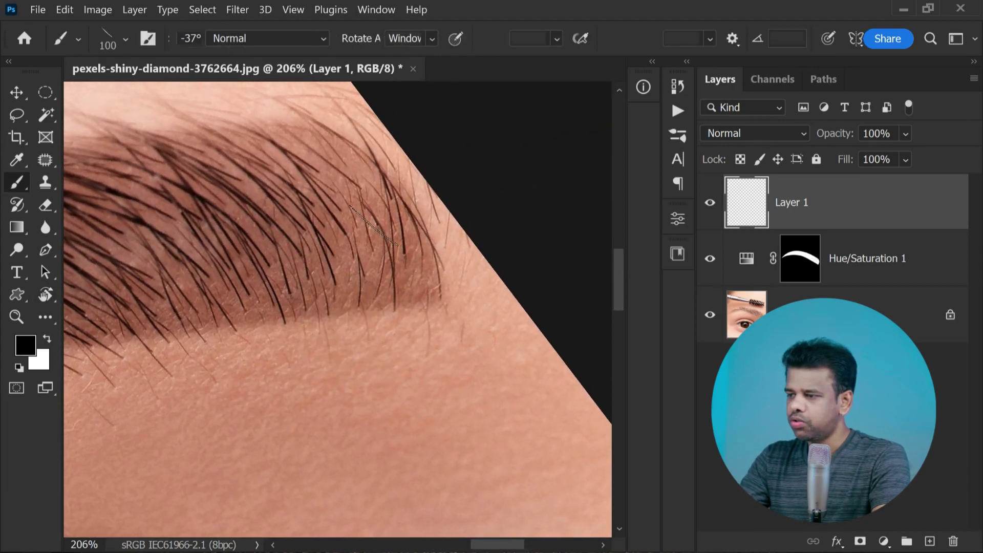
key(r)
mouse_move(478, 236)
mouse_down()
mouse_move(475, 204)
mouse_move(432, 180)
mouse_up()
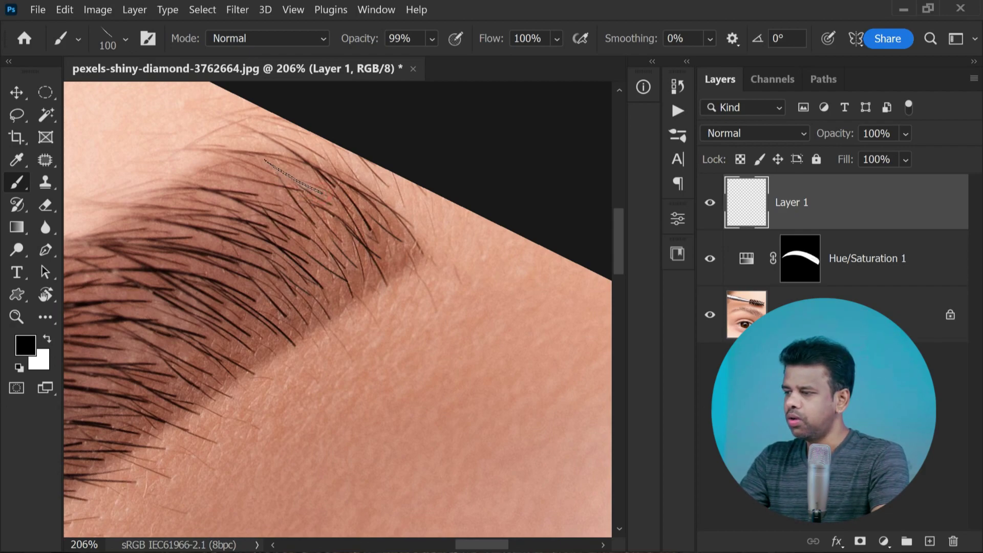
scroll(262, 330, down, 3)
click(925, 540)
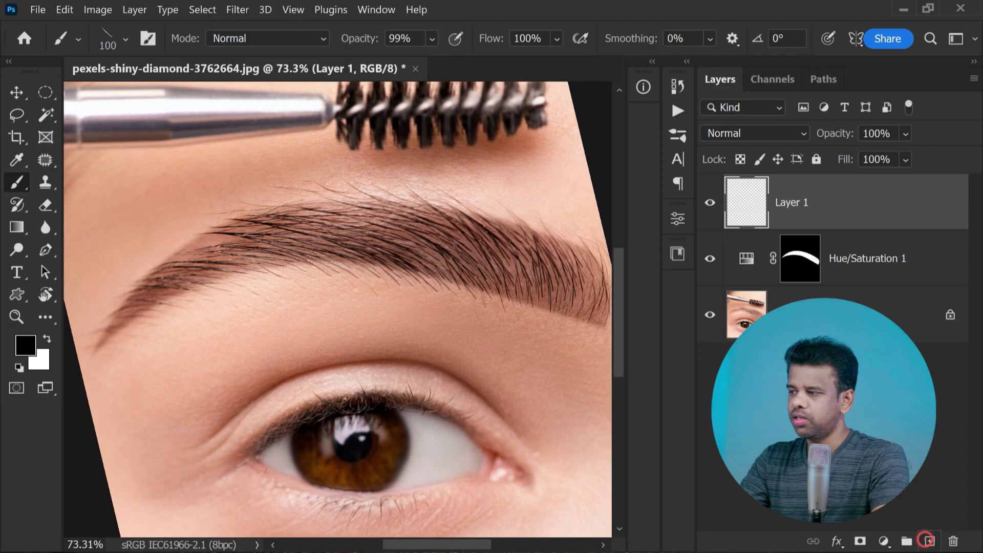
Alt-click the eyebrow hairs several times to pick a dark brown painting colour.
scroll(256, 256, up, 5)
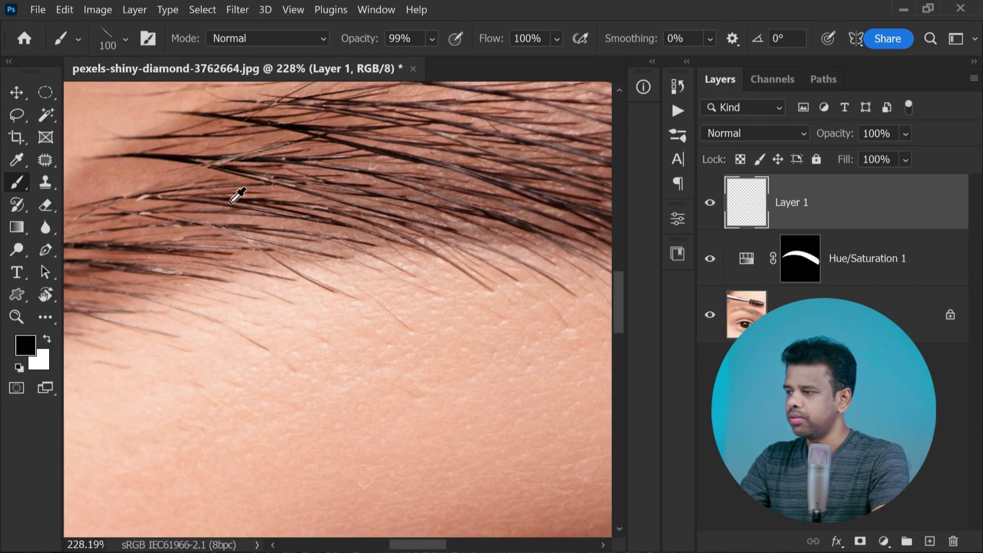
alt+click(232, 201)
alt+click(268, 162)
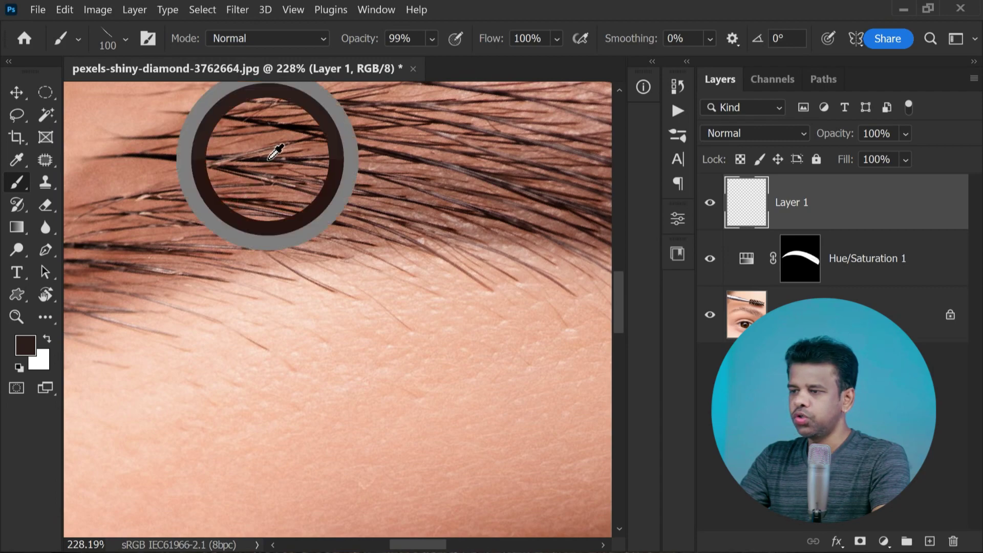
alt+click(519, 165)
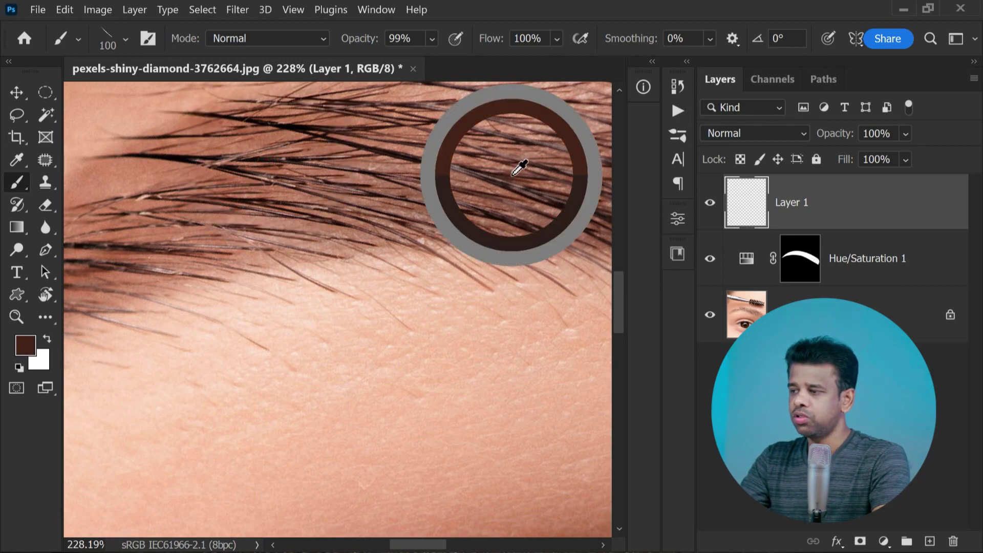
scroll(412, 171, down, 4)
scroll(503, 248, down, 2)
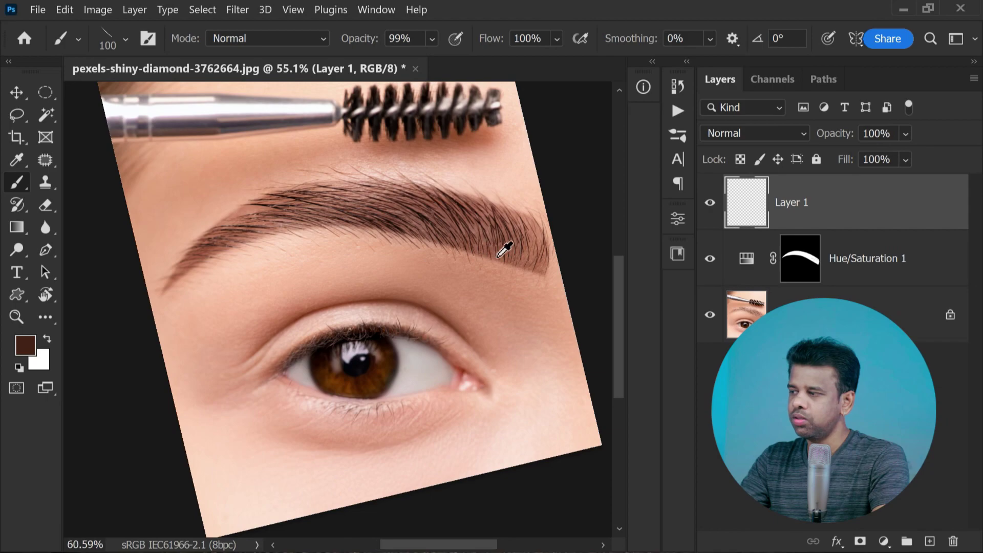
scroll(588, 245, up, 5)
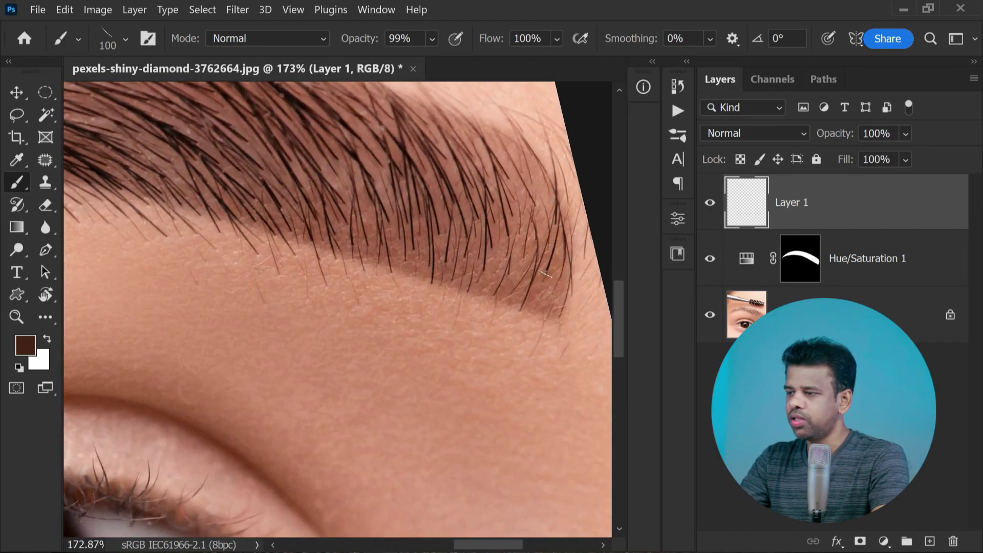
Rotate the canvas view repeatedly to line the eyebrow up for painting hairs.
key(r)
mouse_move(542, 271)
mouse_down()
mouse_move(562, 259)
mouse_move(513, 149)
mouse_move(490, 176)
mouse_up()
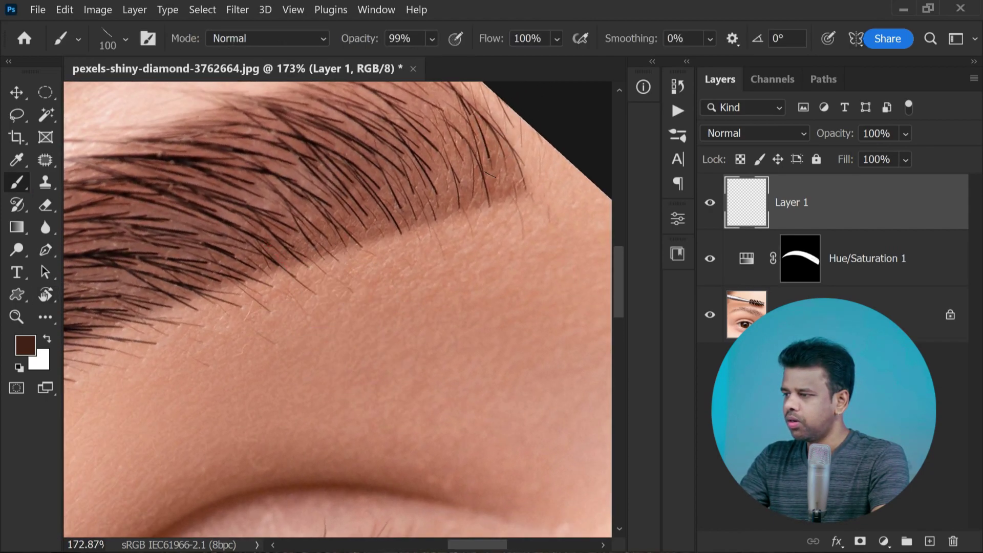
key(r)
mouse_move(531, 202)
mouse_down()
mouse_move(450, 109)
mouse_move(465, 122)
mouse_up()
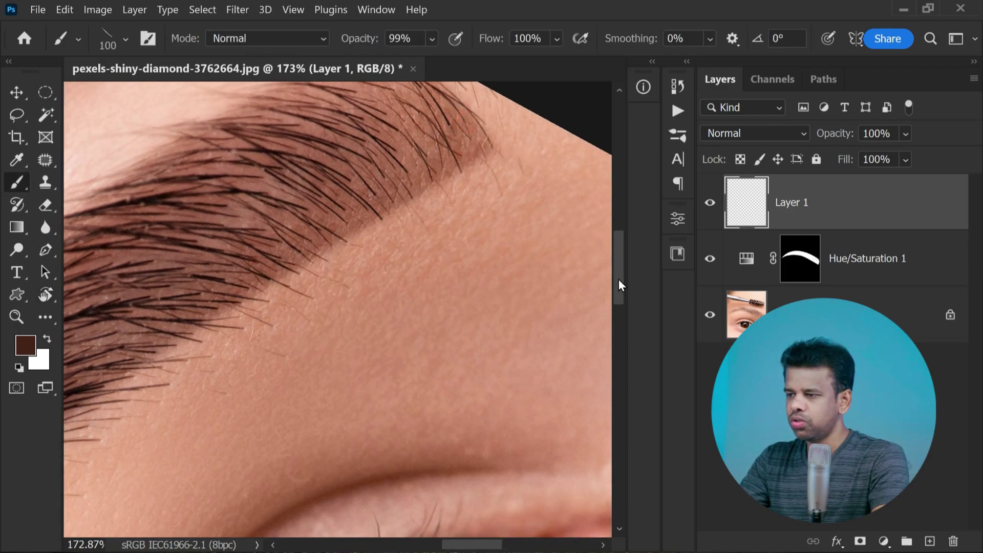
drag(620, 284, 618, 259)
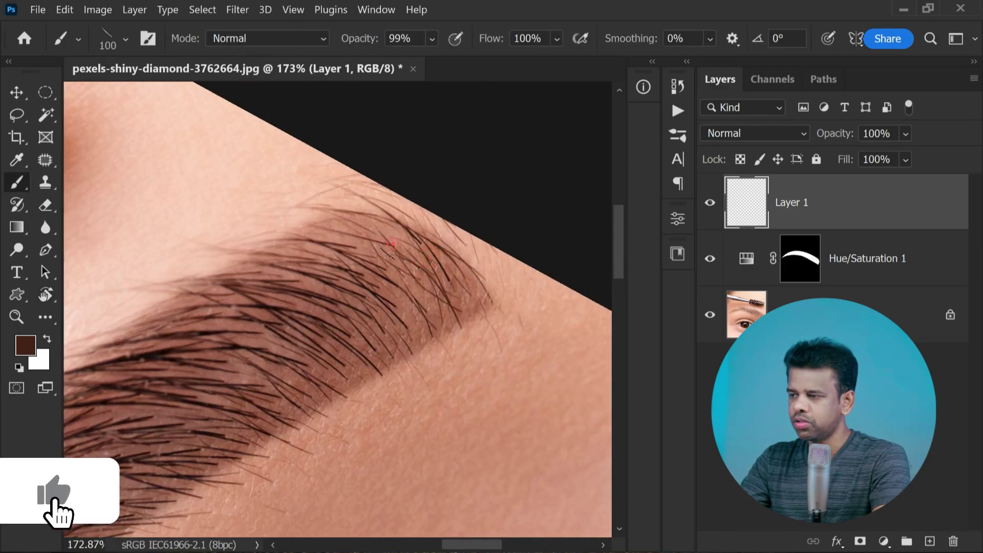
key(r)
mouse_move(393, 243)
mouse_down()
mouse_move(445, 204)
mouse_move(434, 202)
mouse_up()
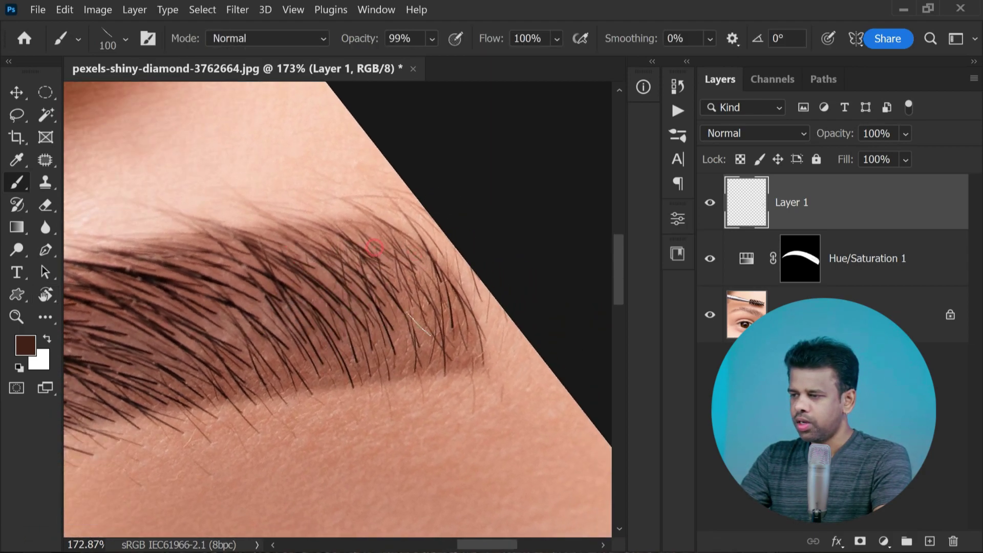
key(r)
drag(487, 309, 416, 285)
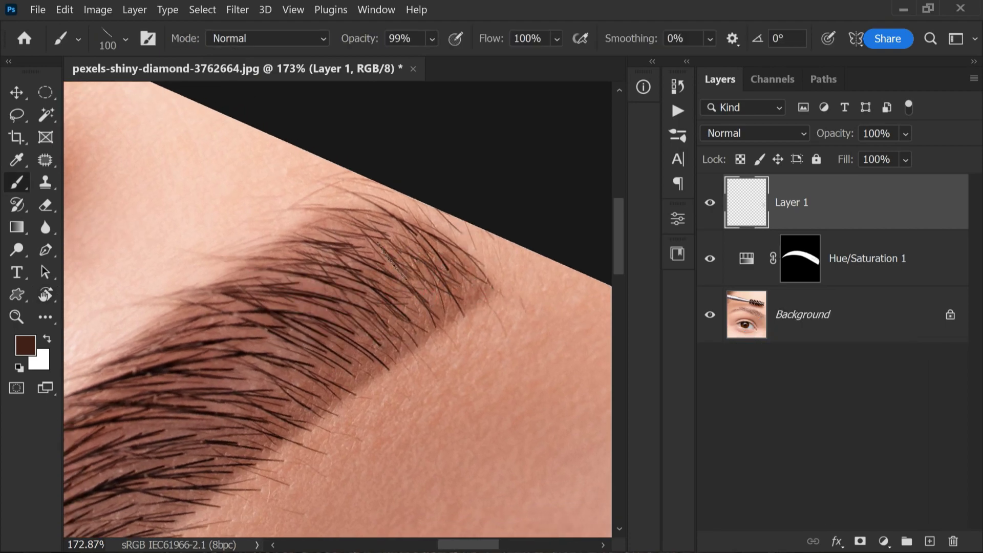
key(r)
mouse_move(348, 327)
mouse_down()
mouse_move(372, 329)
mouse_move(386, 201)
mouse_move(430, 253)
mouse_up()
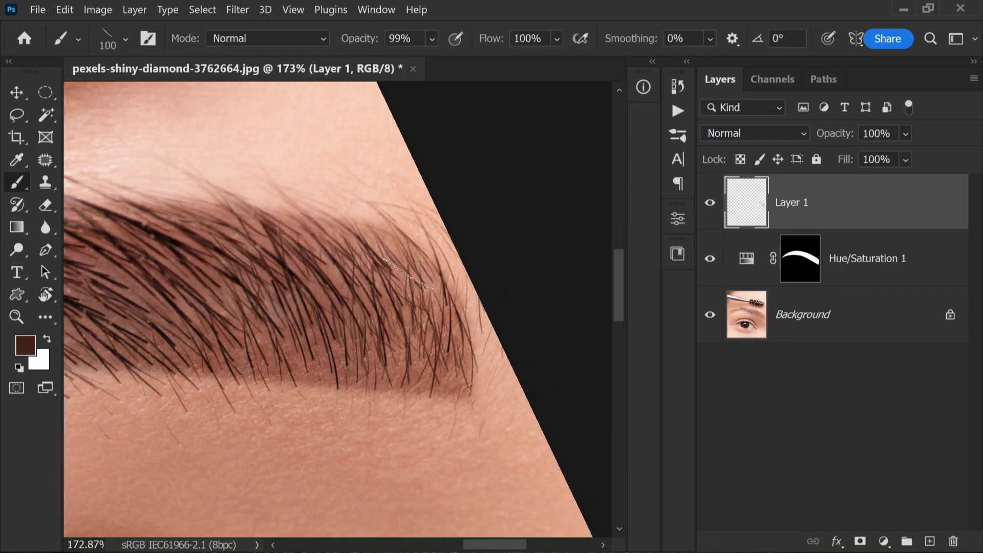
key(r)
drag(502, 313, 298, 294)
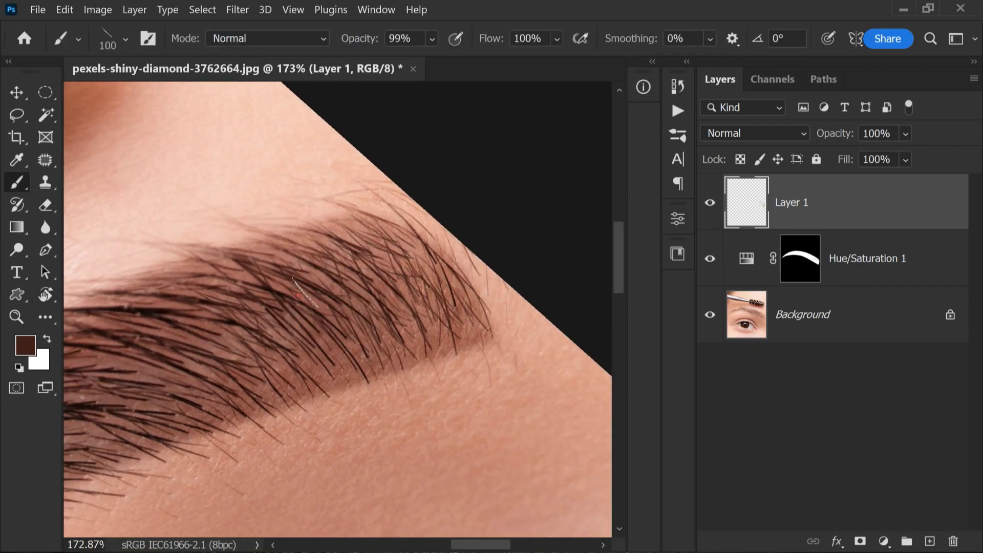
key(r)
drag(512, 287, 529, 238)
key(r)
mouse_move(315, 266)
mouse_down()
mouse_move(412, 204)
mouse_move(265, 148)
mouse_up()
key(r)
mouse_move(429, 210)
mouse_down()
mouse_move(240, 200)
mouse_move(127, 277)
mouse_up()
key(r)
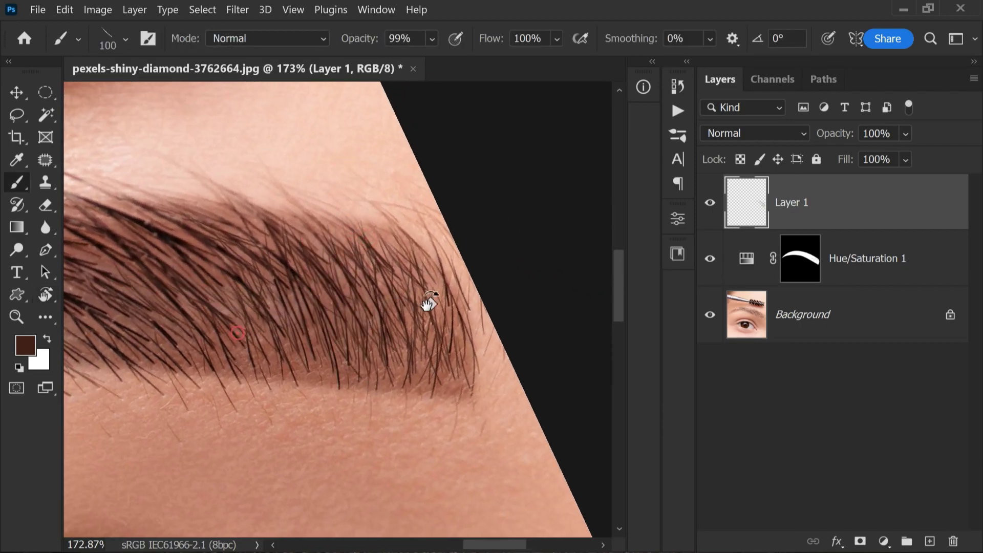
key(r)
mouse_move(430, 303)
mouse_down()
mouse_move(296, 274)
mouse_move(323, 292)
mouse_move(466, 547)
mouse_up()
scroll(409, 308, down, 4)
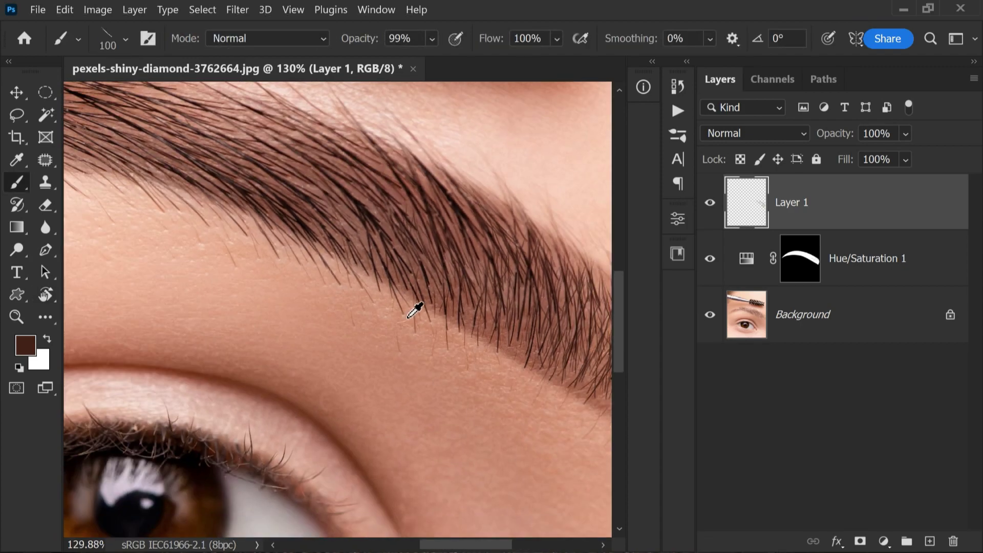
key(r)
drag(386, 208, 374, 201)
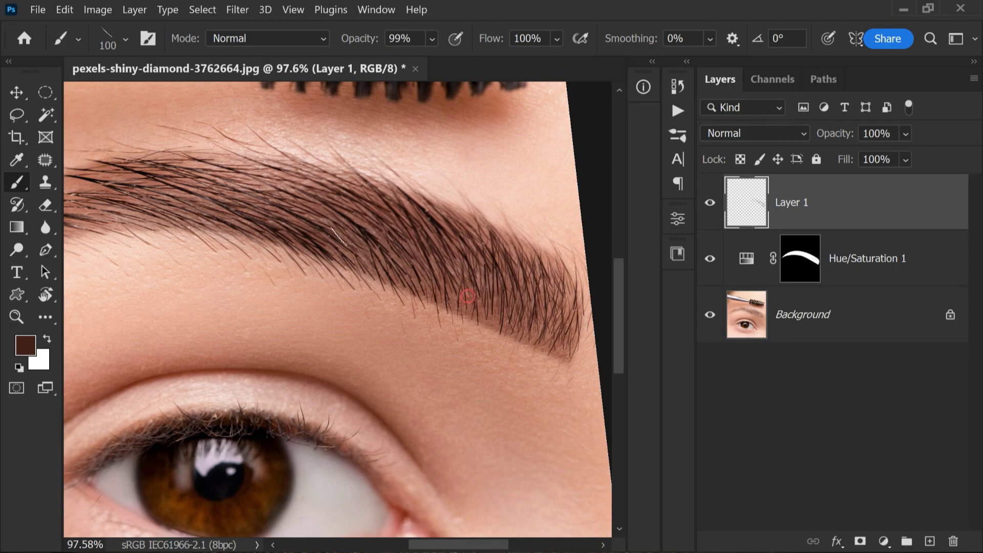
key(r)
drag(467, 296, 333, 208)
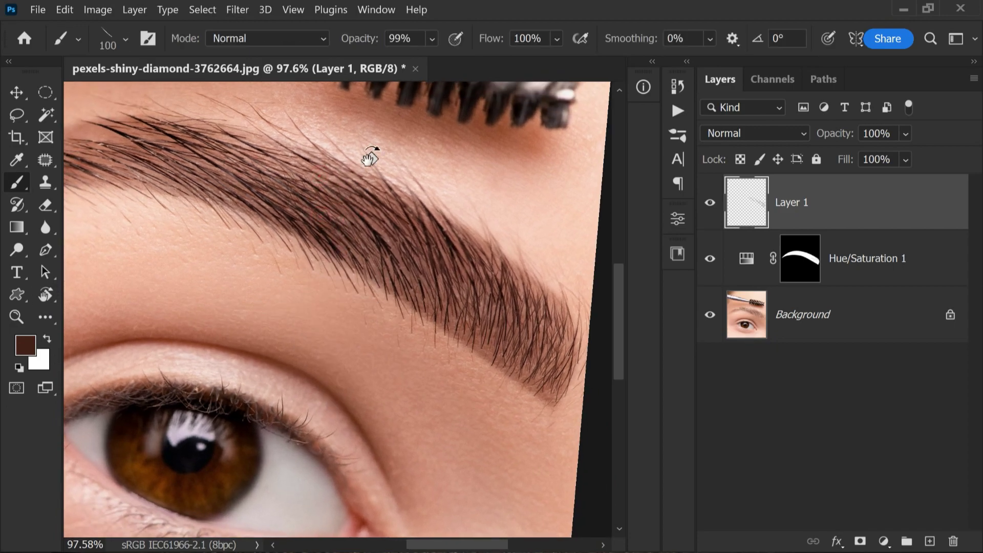
drag(368, 156, 332, 174)
key(r)
drag(353, 215, 441, 215)
key(r)
drag(369, 153, 307, 128)
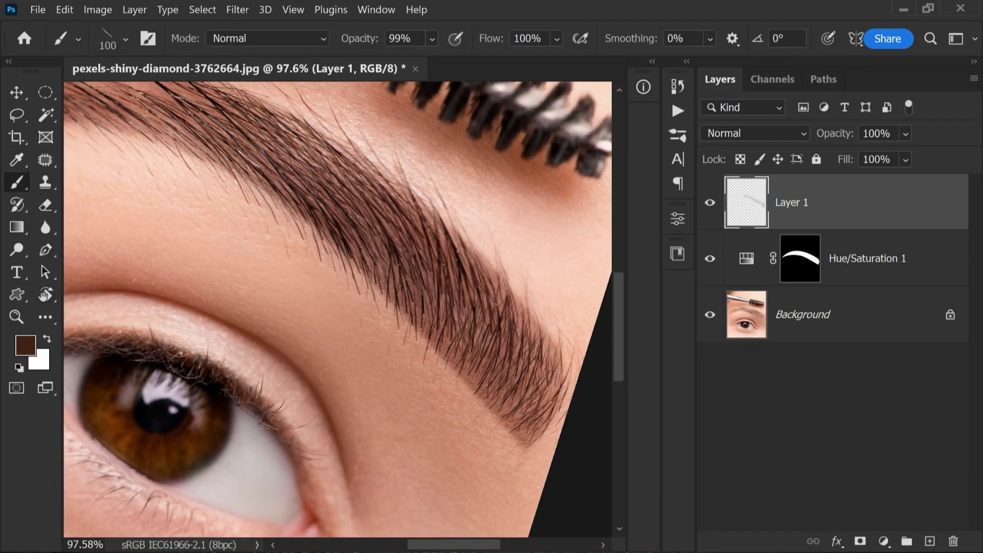
key(r)
mouse_move(485, 530)
mouse_down()
mouse_move(618, 369)
mouse_move(361, 189)
mouse_up()
key(r)
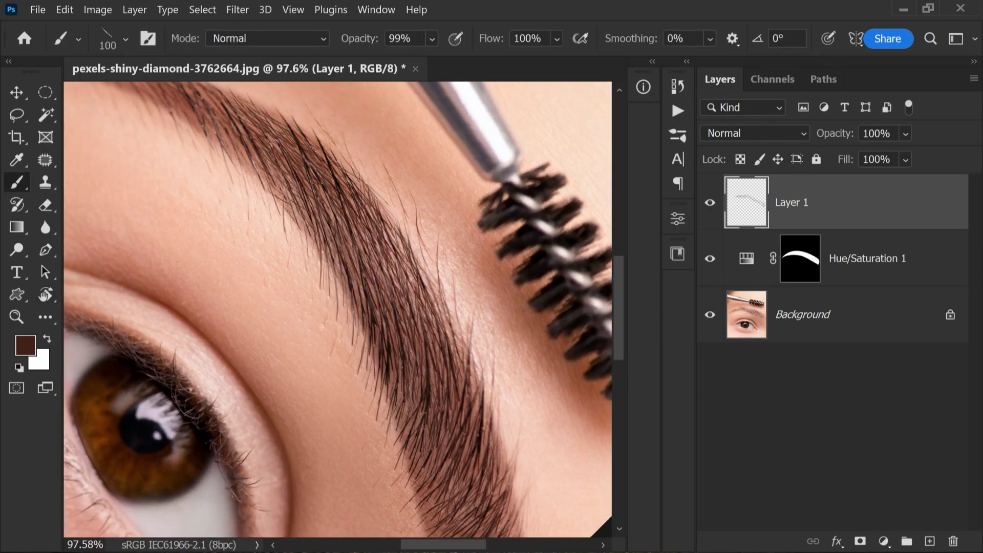
key(r)
mouse_move(625, 327)
mouse_down()
mouse_move(373, 187)
mouse_move(362, 154)
mouse_move(187, 270)
mouse_move(267, 198)
mouse_up()
key(r)
key(r)
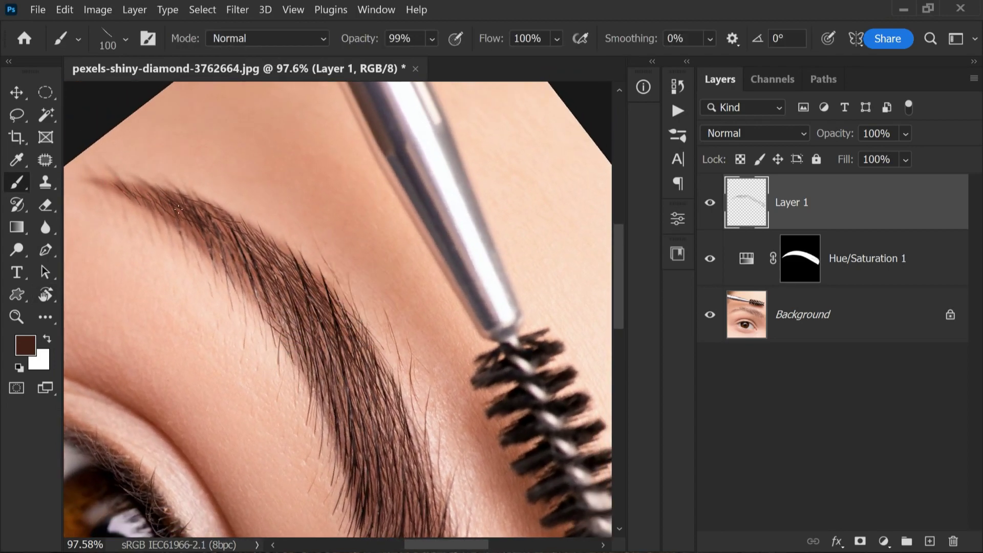
key(r)
mouse_move(229, 259)
mouse_down()
mouse_move(338, 171)
mouse_move(327, 179)
mouse_up()
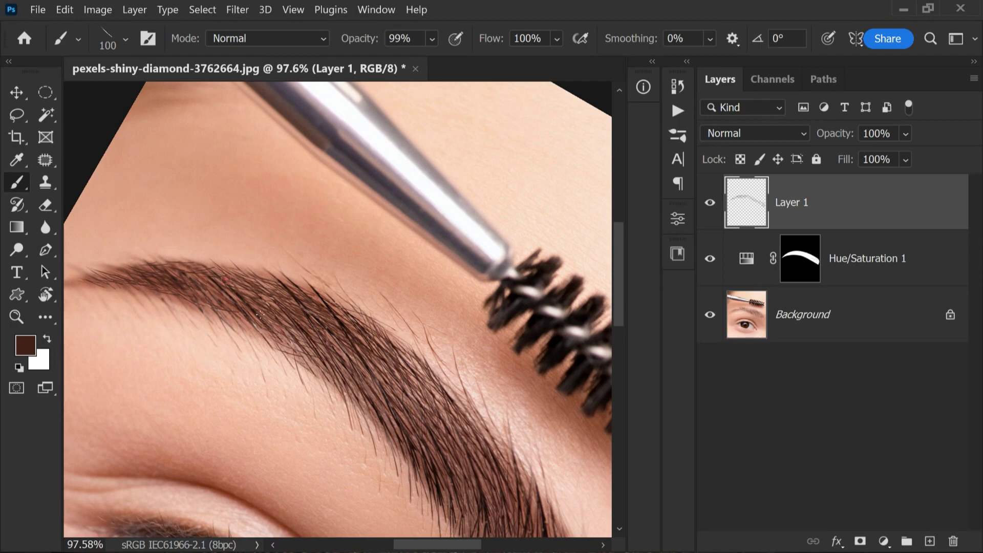
key(r)
mouse_move(340, 303)
mouse_down()
mouse_move(494, 318)
mouse_move(491, 333)
mouse_move(492, 237)
mouse_move(403, 277)
mouse_up()
scroll(440, 327, down, 3)
scroll(441, 327, up, 3)
key(r)
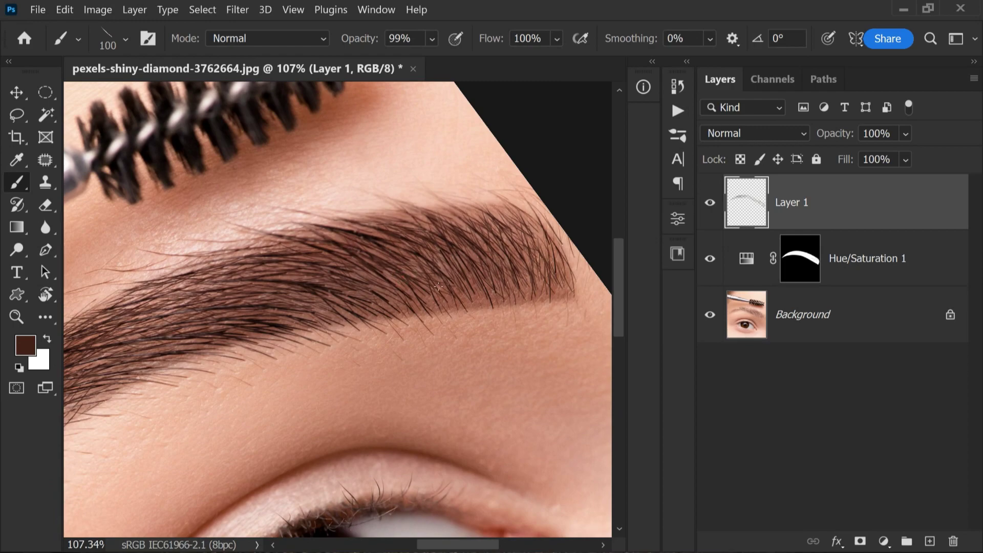
Paint seven fine dark brown hair strokes along the brow's upper edge on Layer 1.
drag(427, 220, 444, 194)
drag(476, 222, 504, 191)
drag(436, 230, 462, 203)
drag(465, 222, 490, 202)
drag(518, 229, 539, 209)
drag(486, 241, 520, 216)
drag(532, 254, 525, 230)
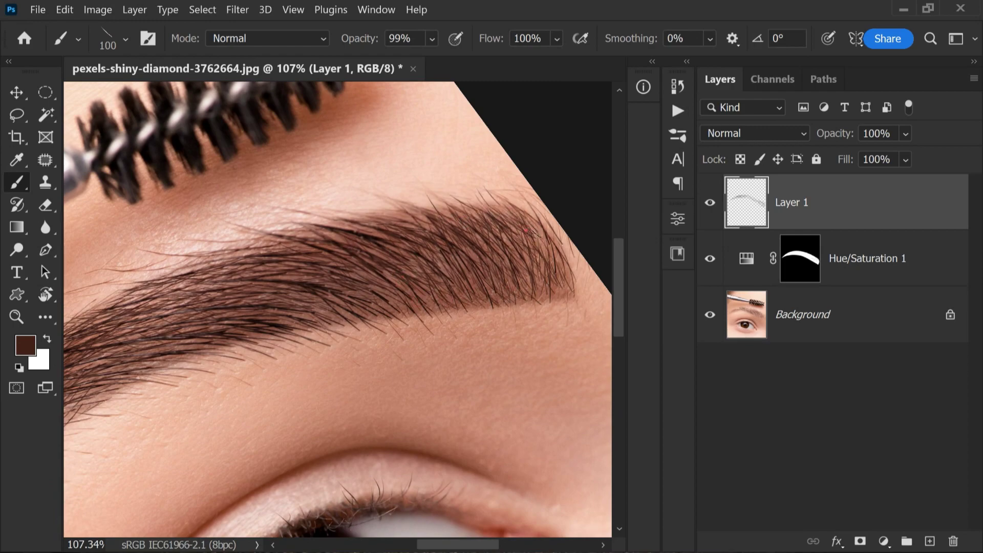
Rotate the canvas view back toward level.
key(r)
mouse_move(377, 297)
mouse_down()
mouse_move(344, 272)
mouse_move(364, 287)
mouse_up()
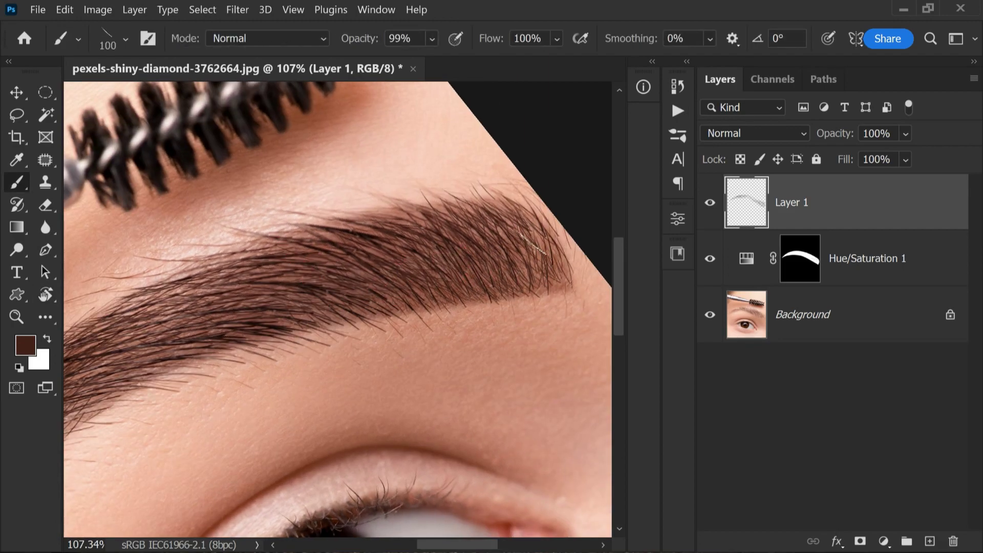
key(r)
drag(532, 250, 484, 448)
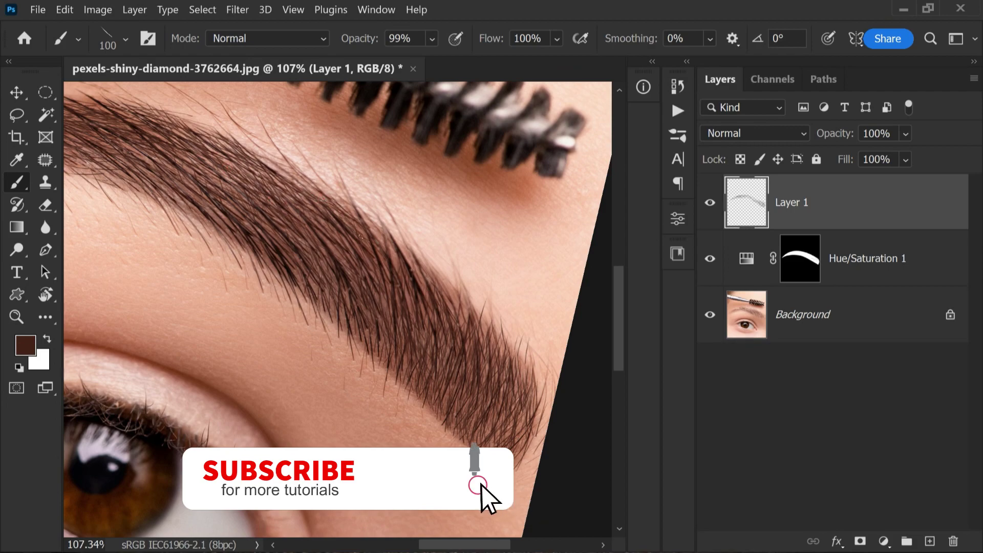
key(r)
mouse_move(438, 251)
mouse_down()
mouse_move(409, 218)
mouse_move(394, 240)
mouse_up()
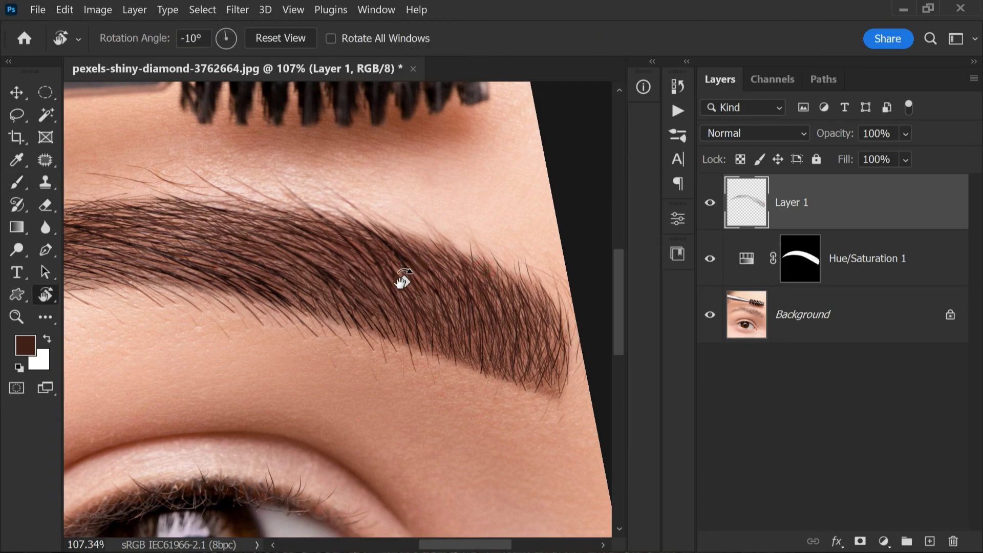
Toggle the painted hairs and Hue/Saturation 1 visibility to compare the brow before and after.
scroll(408, 266, down, 5)
scroll(430, 266, down, 2)
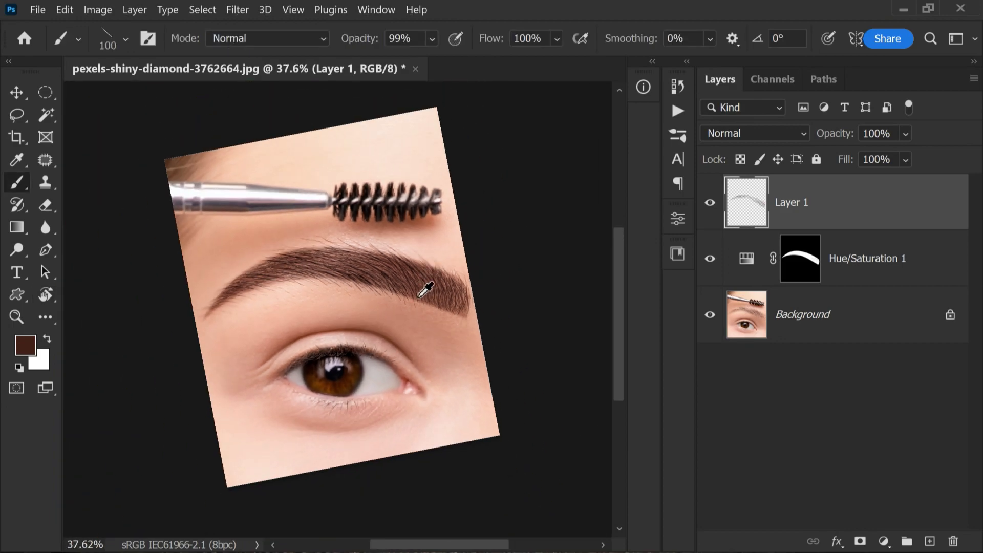
scroll(423, 285, up, 2)
click(21, 93)
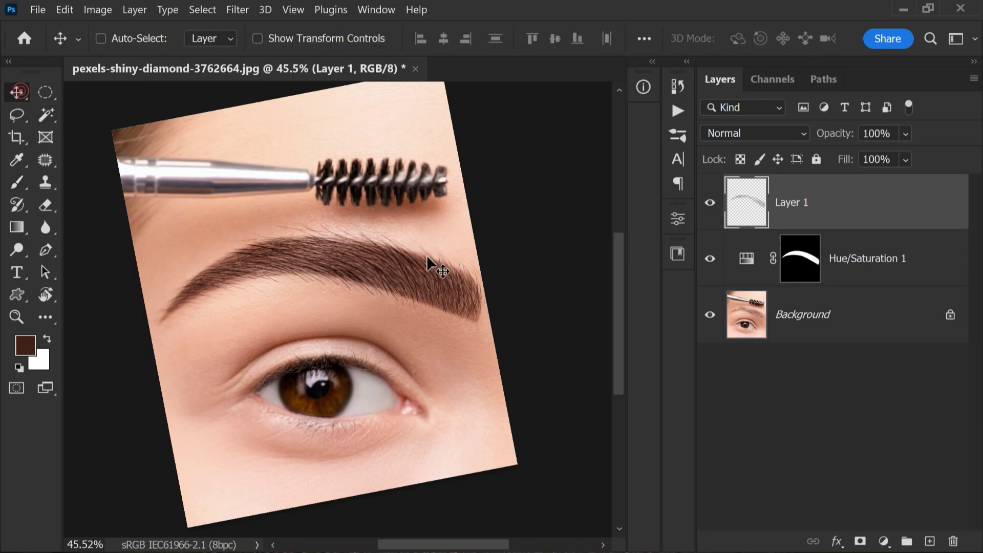
click(710, 202)
click(710, 202)
click(710, 202)
click(709, 202)
click(709, 203)
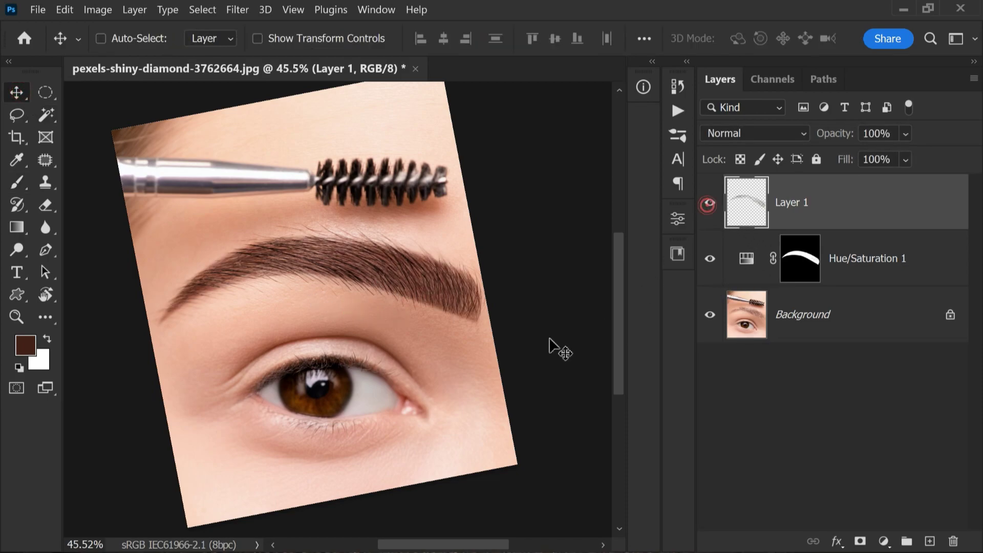
click(710, 258)
click(710, 258)
Lower the Hue/Saturation 1 saturation to about -70.
key(alt+shift+m)
double_click(745, 266)
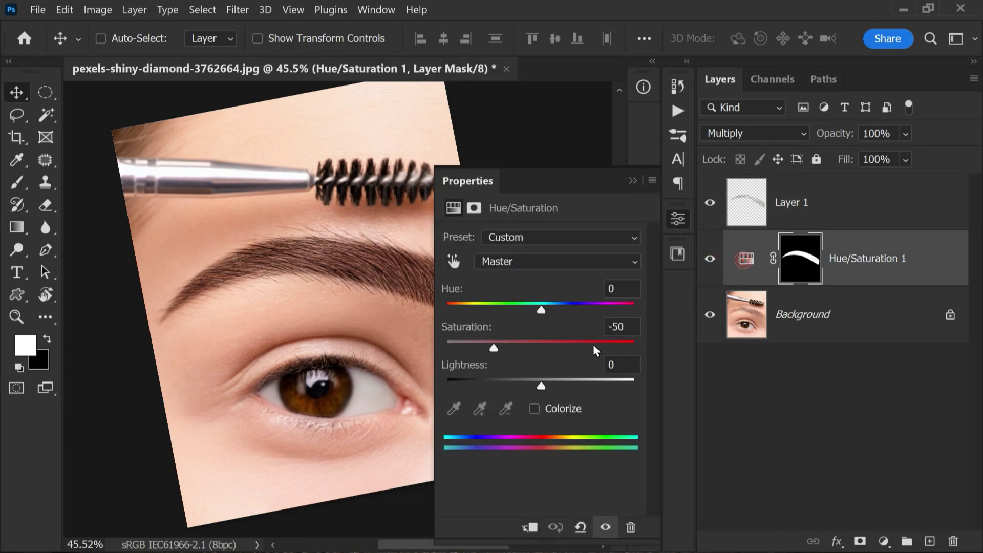
drag(491, 349, 445, 352)
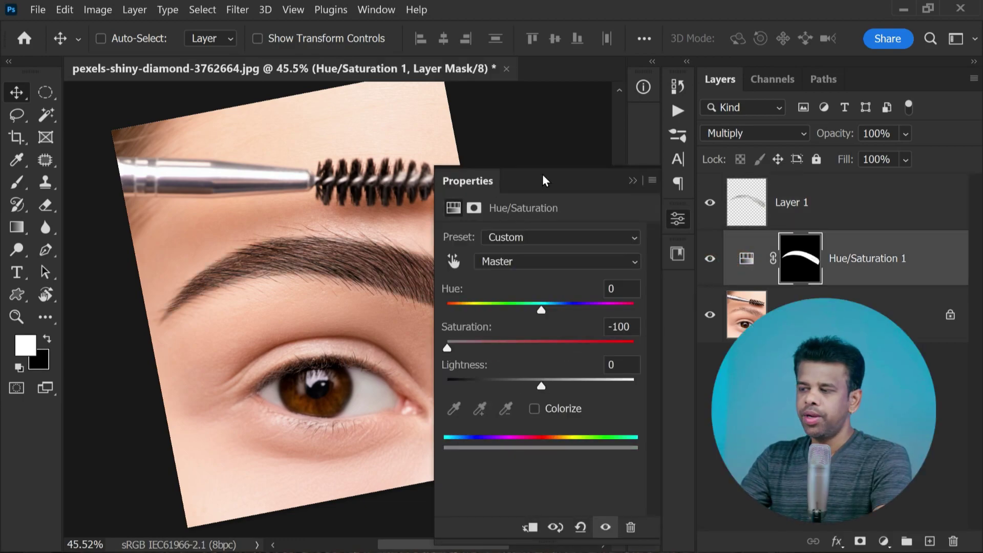
drag(403, 544, 420, 548)
drag(451, 350, 480, 358)
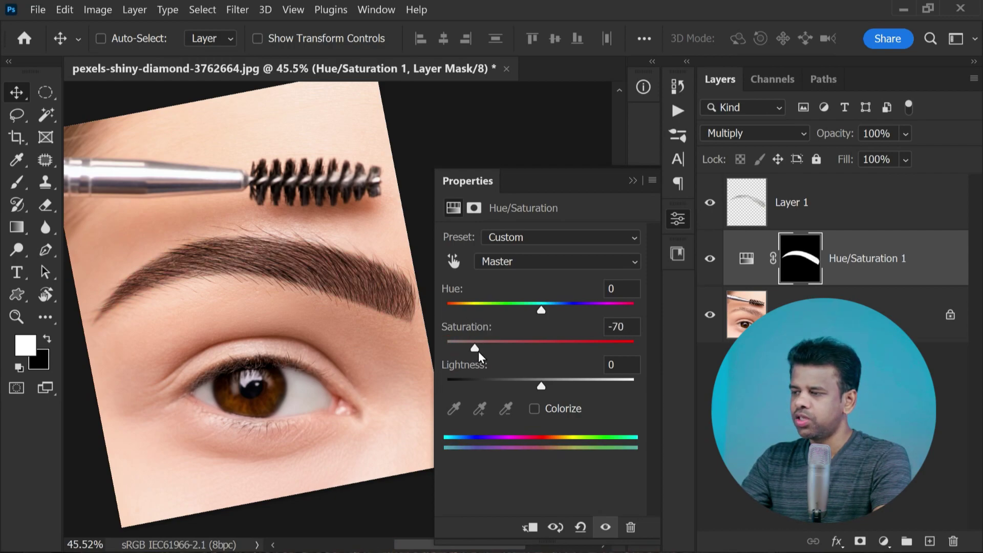
click(632, 180)
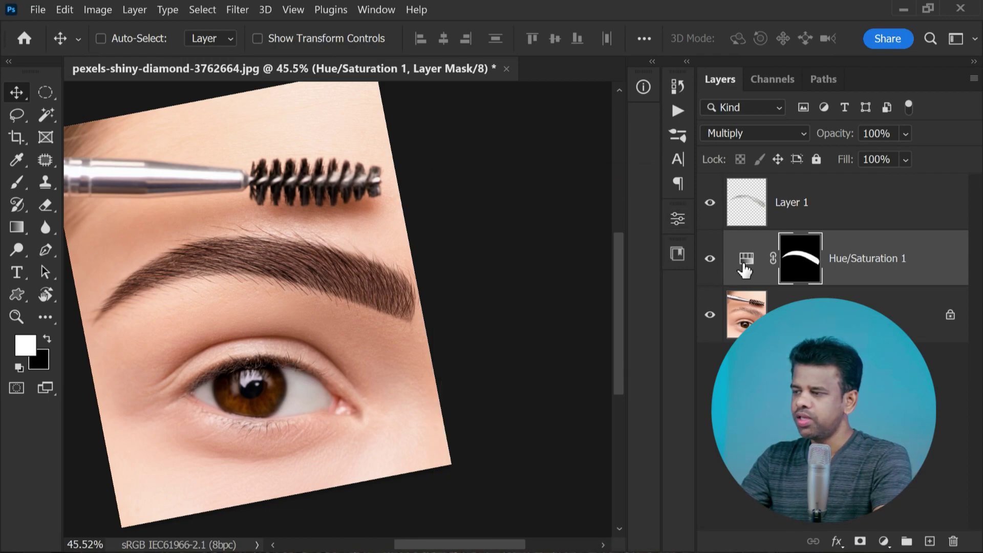
double_click(800, 258)
Feather the Hue/Saturation 1 eyebrow mask to about 20 px.
drag(512, 362, 525, 362)
mouse_move(523, 362)
mouse_down()
mouse_move(541, 363)
mouse_move(529, 364)
mouse_up()
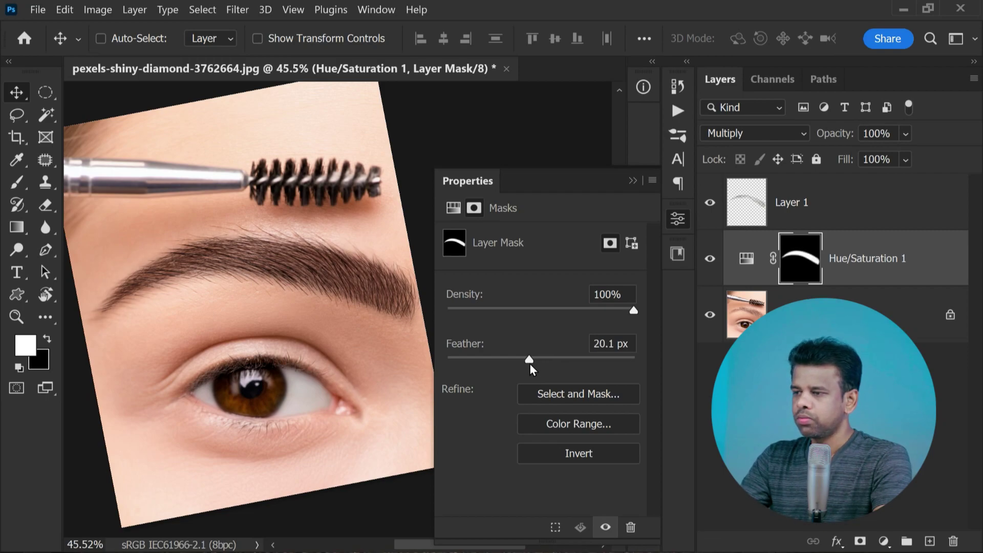
click(630, 183)
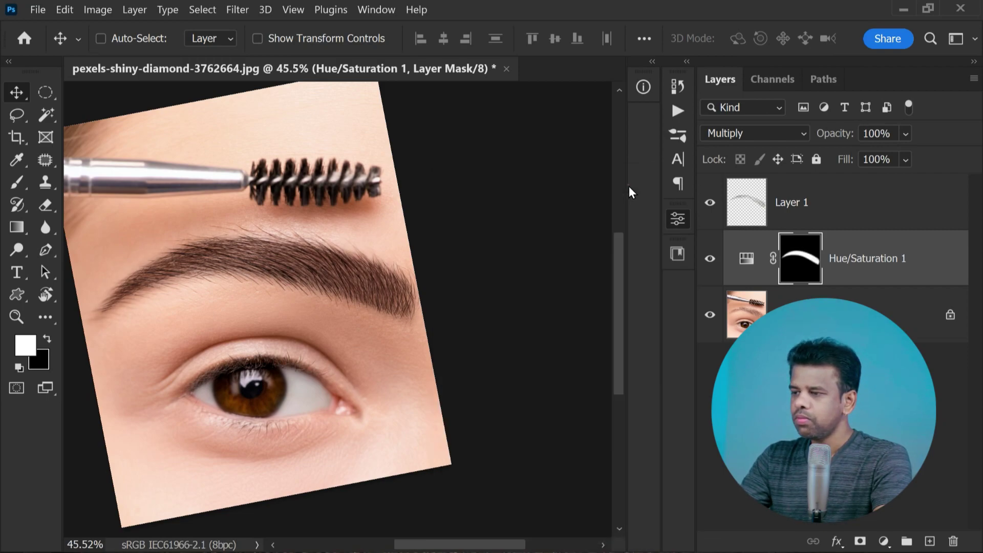
Compare the edit against the original photo, level the view, and select Layer 1.
scroll(298, 311, down, 4)
scroll(295, 312, up, 3)
scroll(333, 310, up, 1)
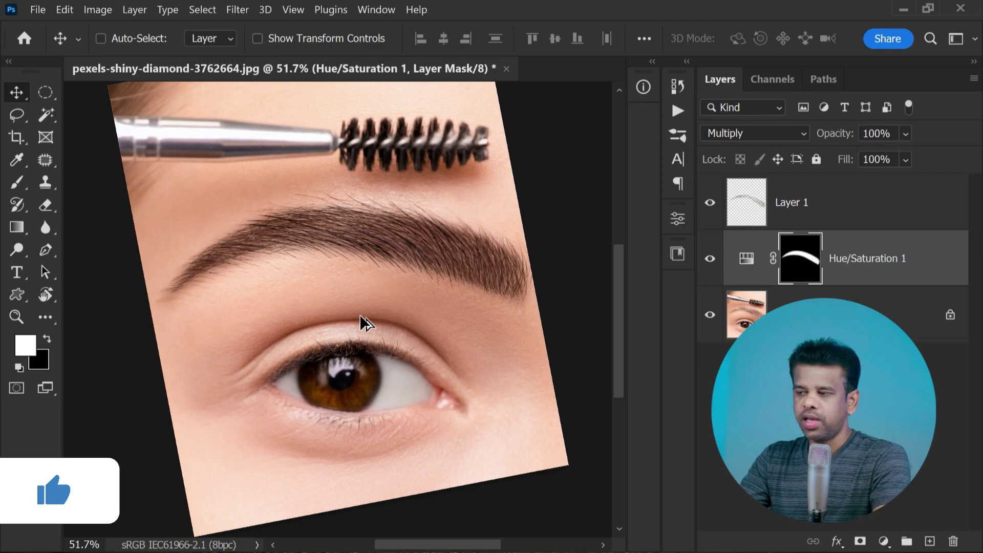
scroll(361, 314, down, 2)
alt+click(710, 314)
alt+click(709, 314)
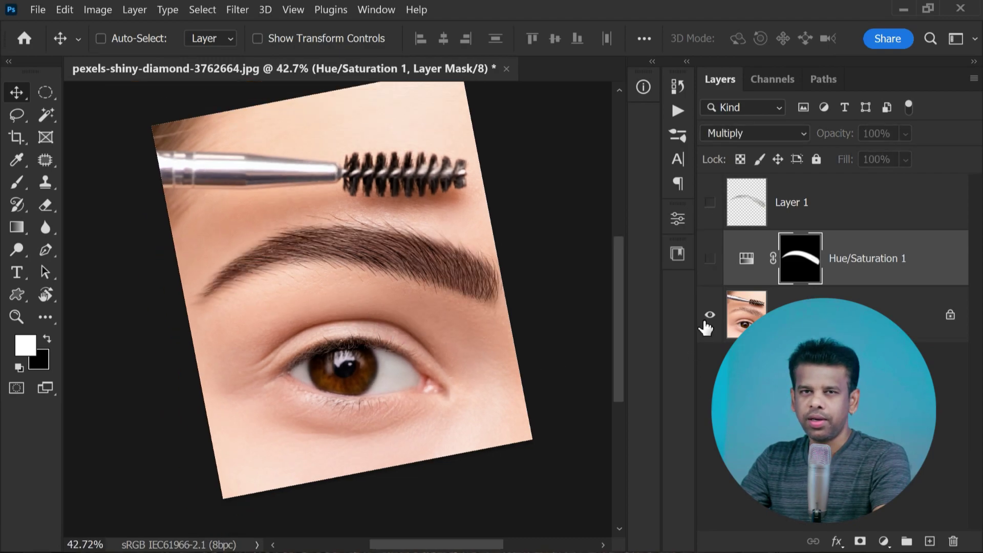
alt+click(710, 314)
alt+click(709, 315)
key(r)
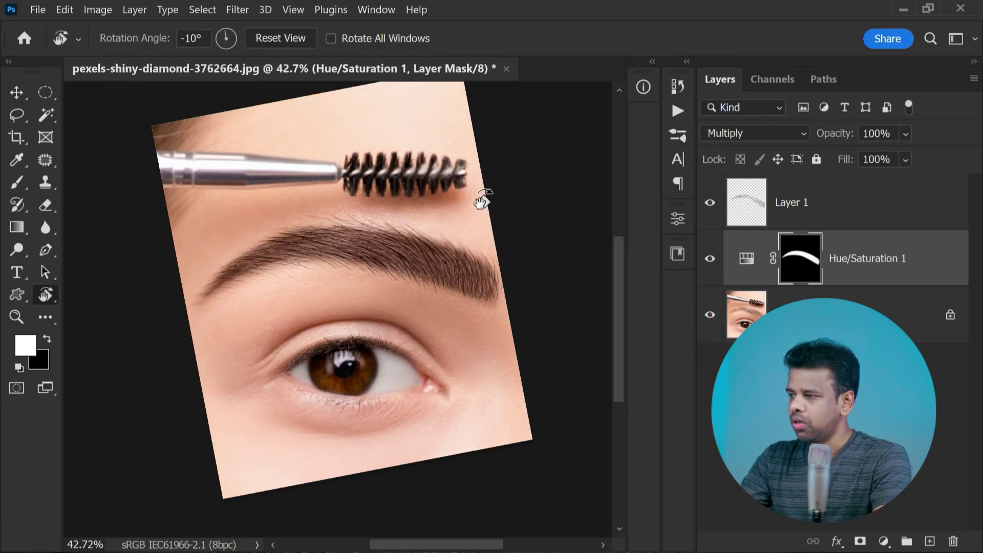
drag(489, 179, 517, 202)
key(v)
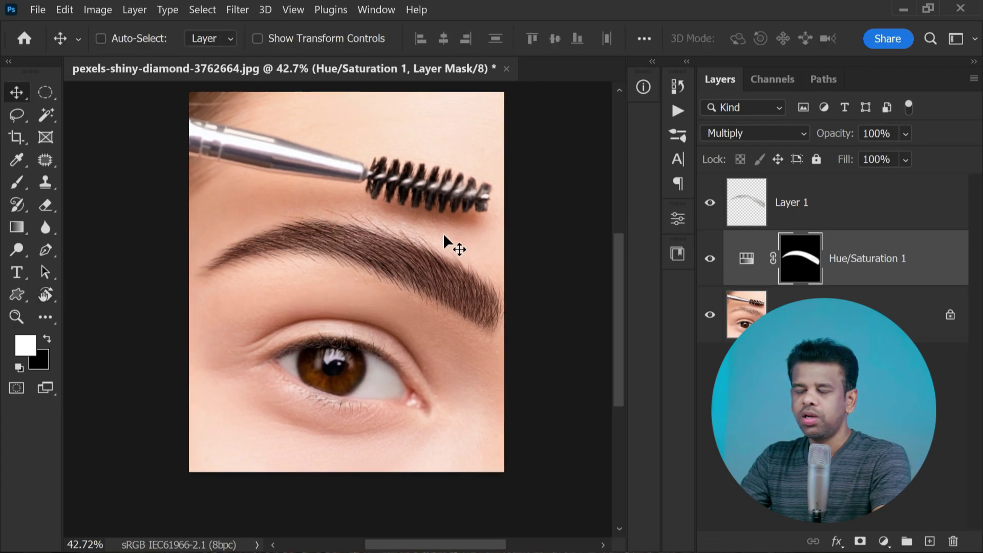
click(796, 217)
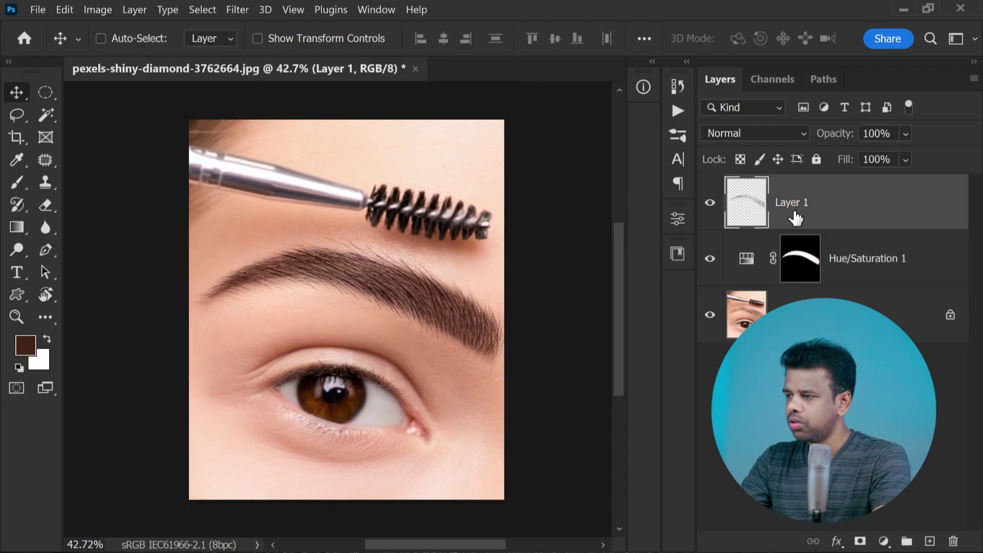
Convert Layer 1 into a smart object.
key(ctrl+plus)
right_click(801, 201)
click(718, 263)
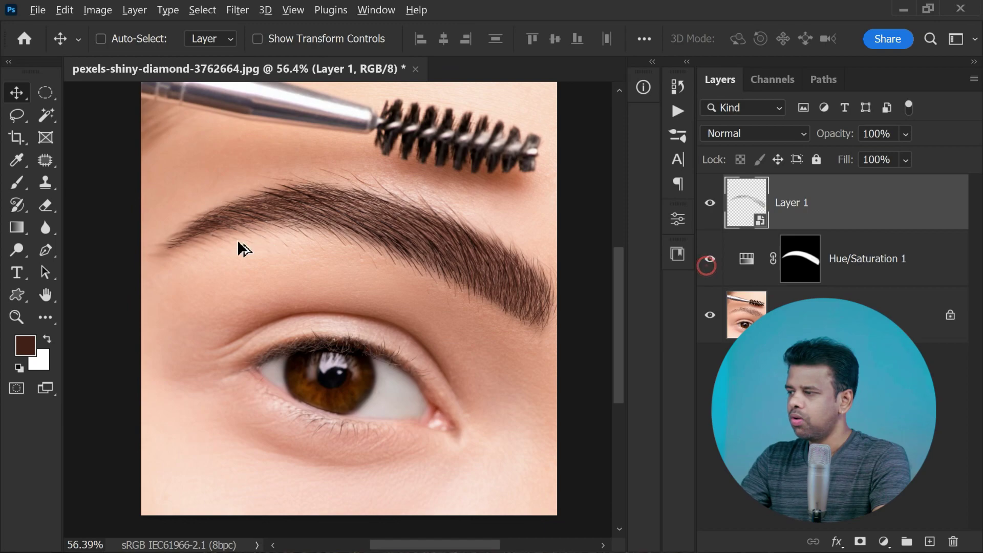
Apply a Gaussian Blur with a 1.5 px radius to Layer 1.
scroll(238, 239, up, 2)
click(230, 9)
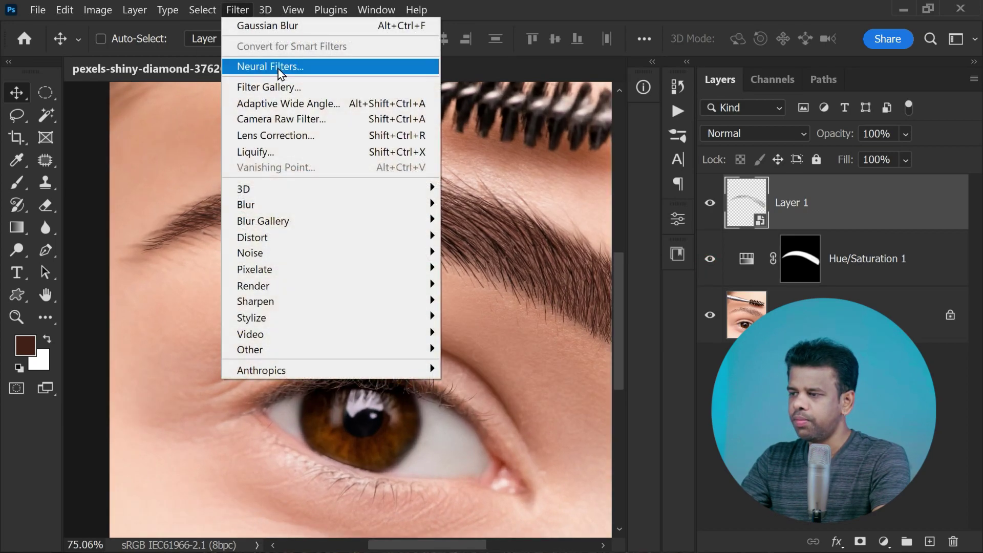
mouse_move(413, 202)
click(477, 268)
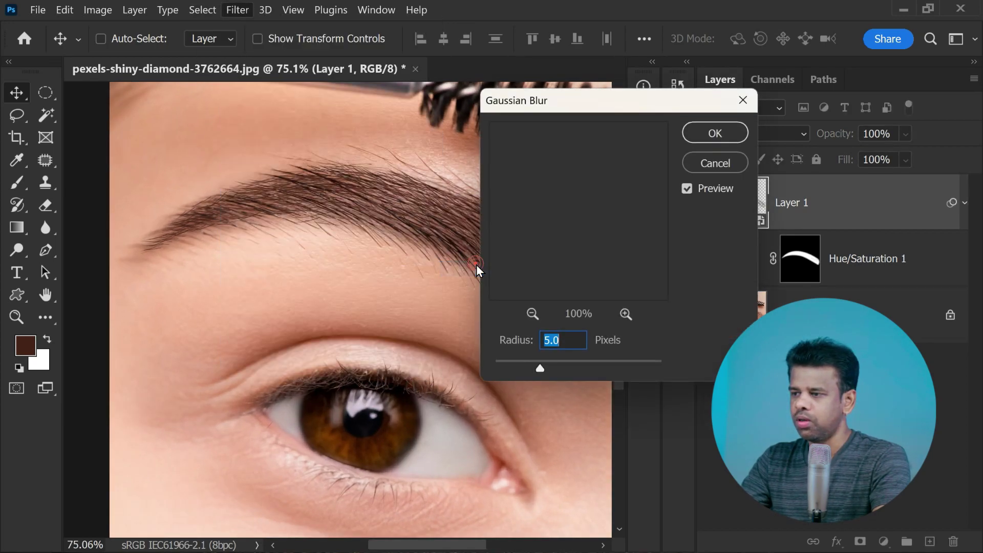
drag(523, 362, 507, 364)
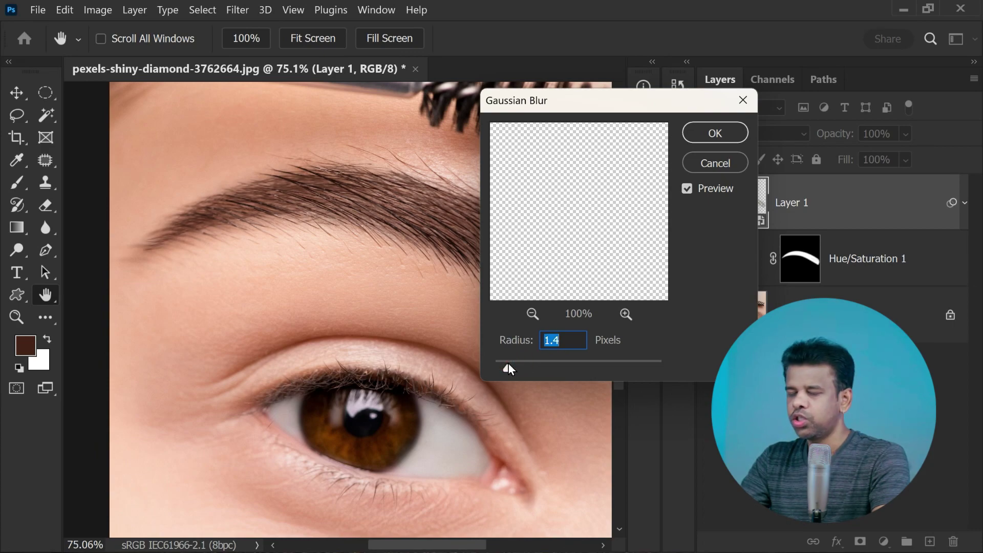
drag(508, 363, 510, 363)
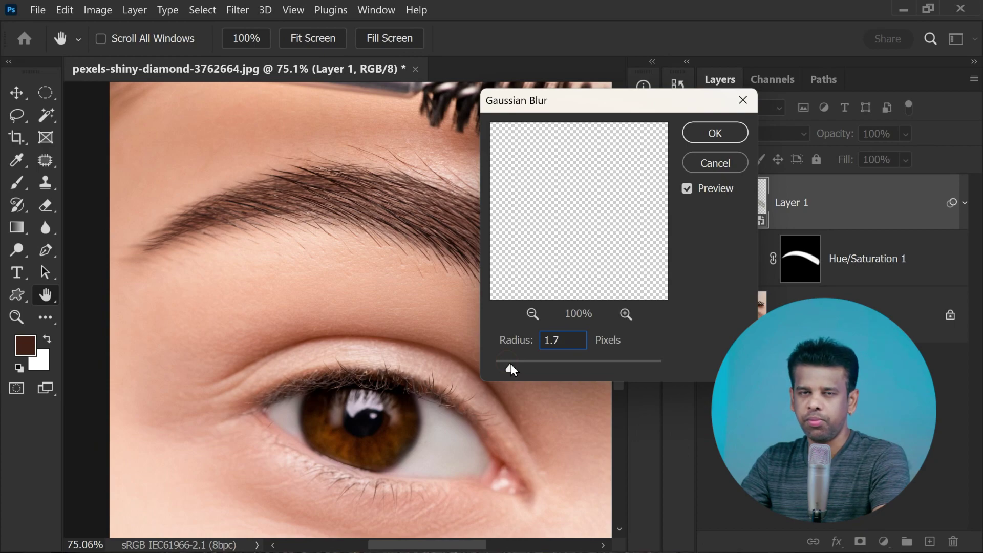
drag(511, 364, 508, 363)
click(714, 133)
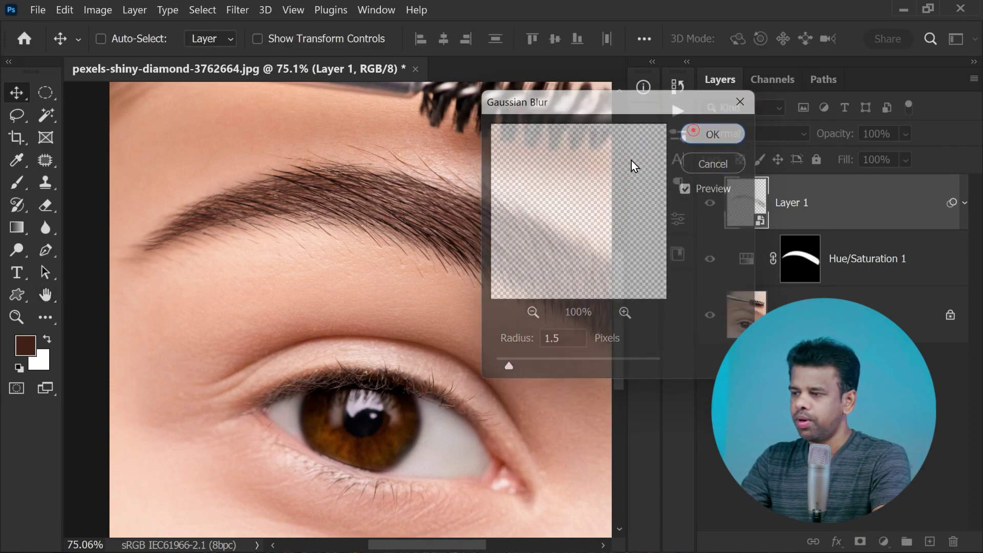
scroll(246, 241, down, 3)
scroll(306, 277, up, 1)
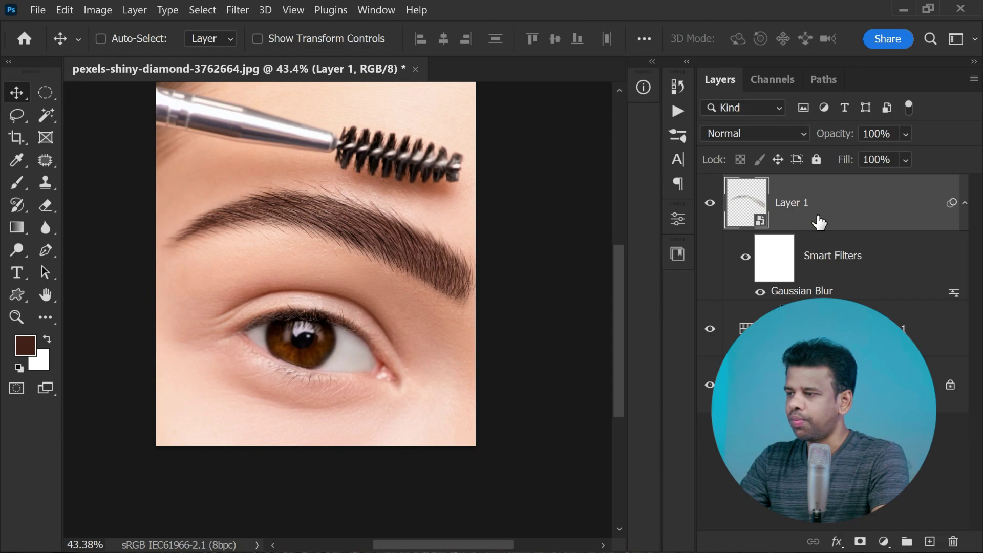
key(ctrl+j)
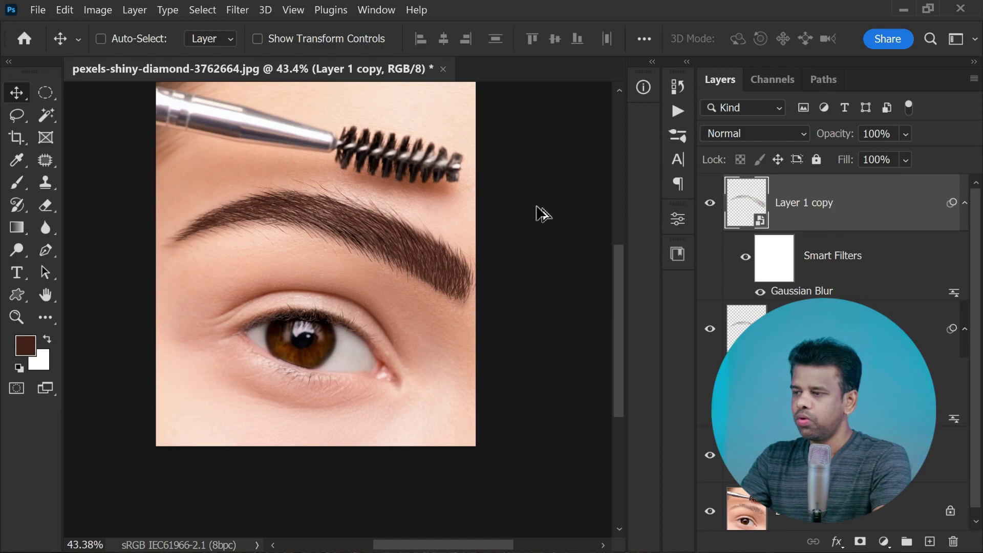
scroll(215, 246, up, 5)
scroll(216, 245, down, 3)
key(Delete)
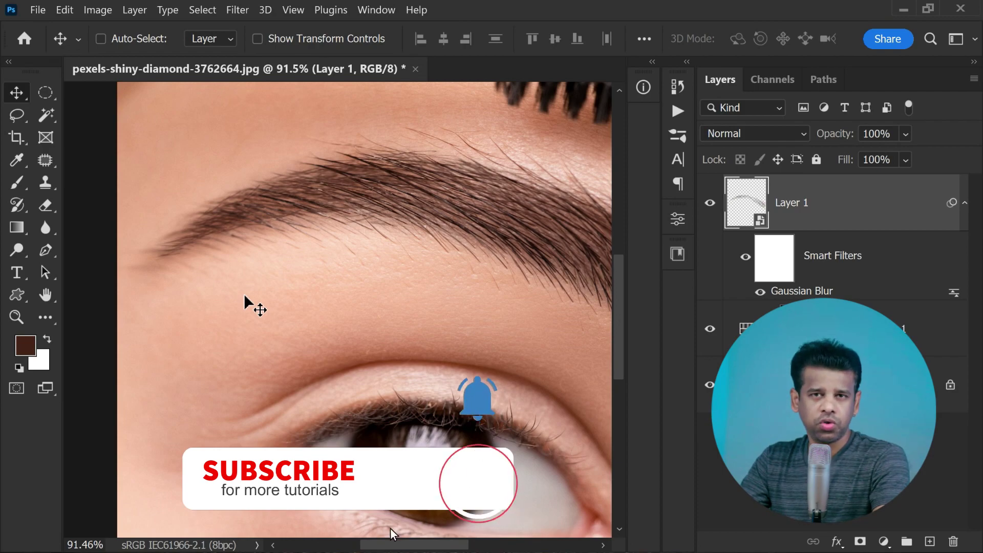
scroll(255, 307, down, 4)
scroll(404, 276, up, 3)
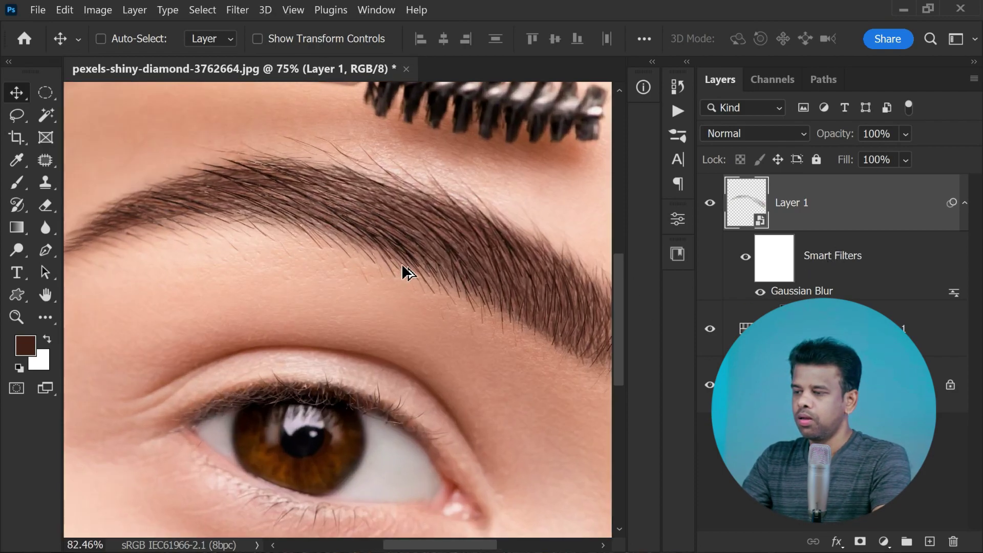
scroll(414, 271, down, 3)
scroll(425, 282, down, 2)
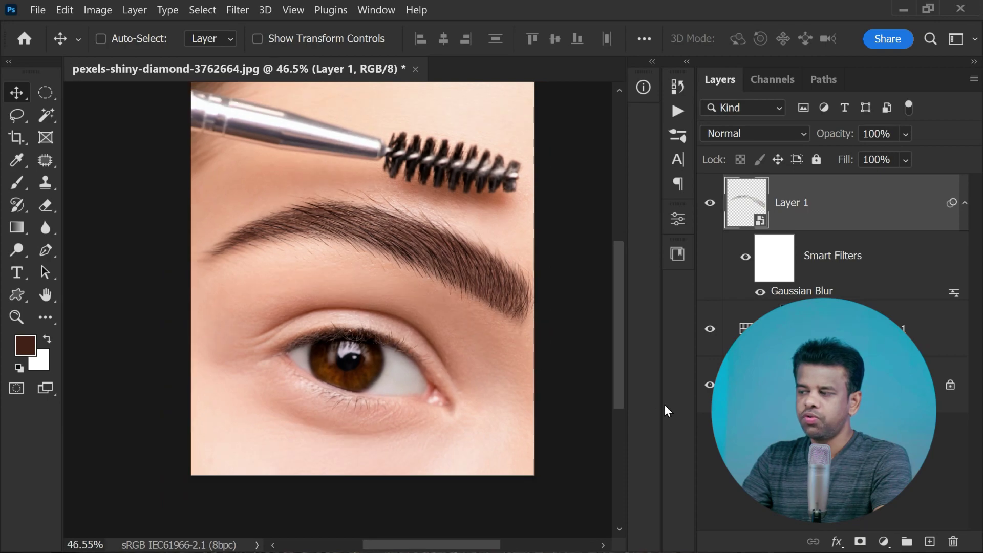
click(709, 385)
click(709, 385)
click(709, 385)
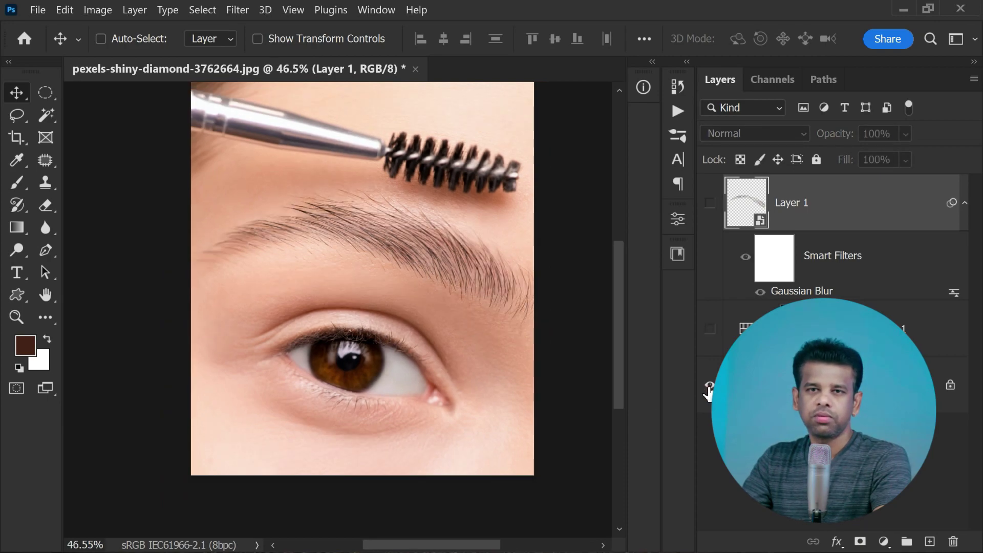